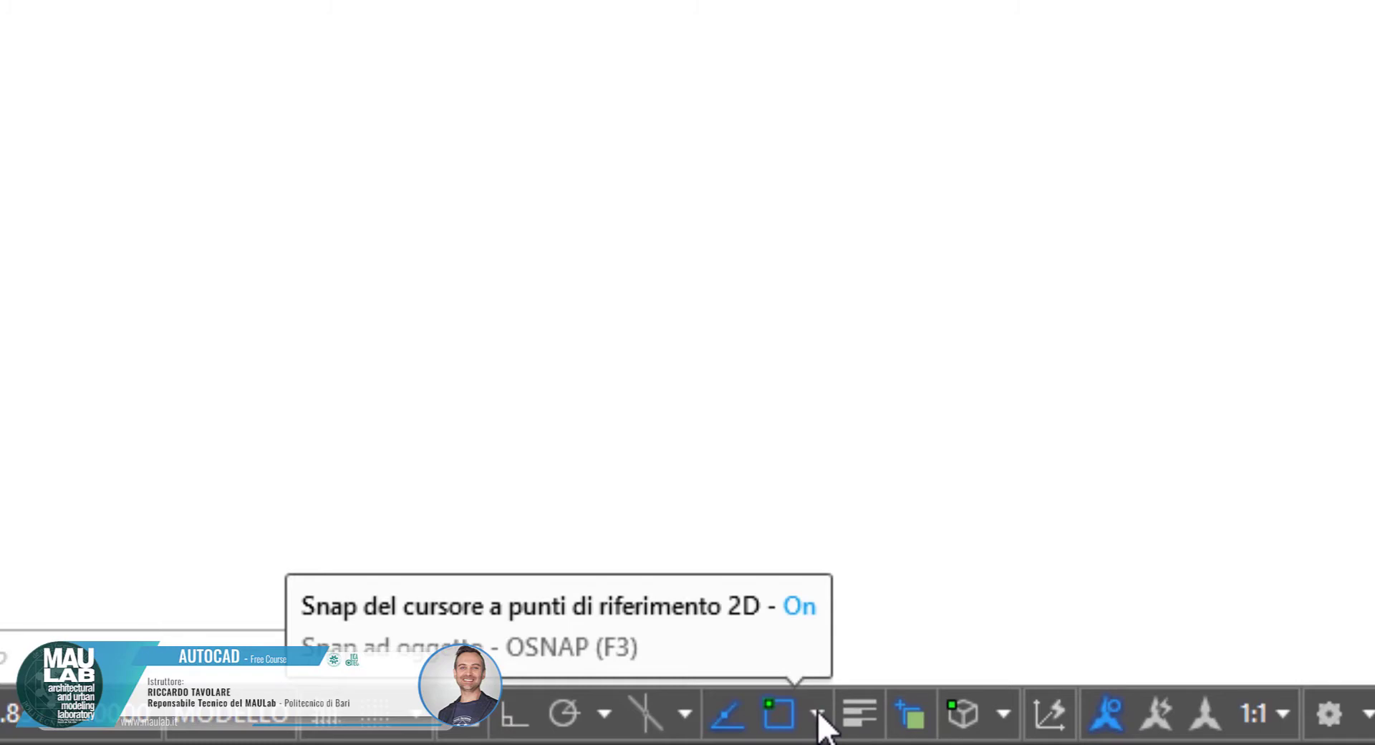
Check that endpoint, midpoint, intersection and perpendicular snaps are enabled, and turn polar tracking off
left_click(817, 712)
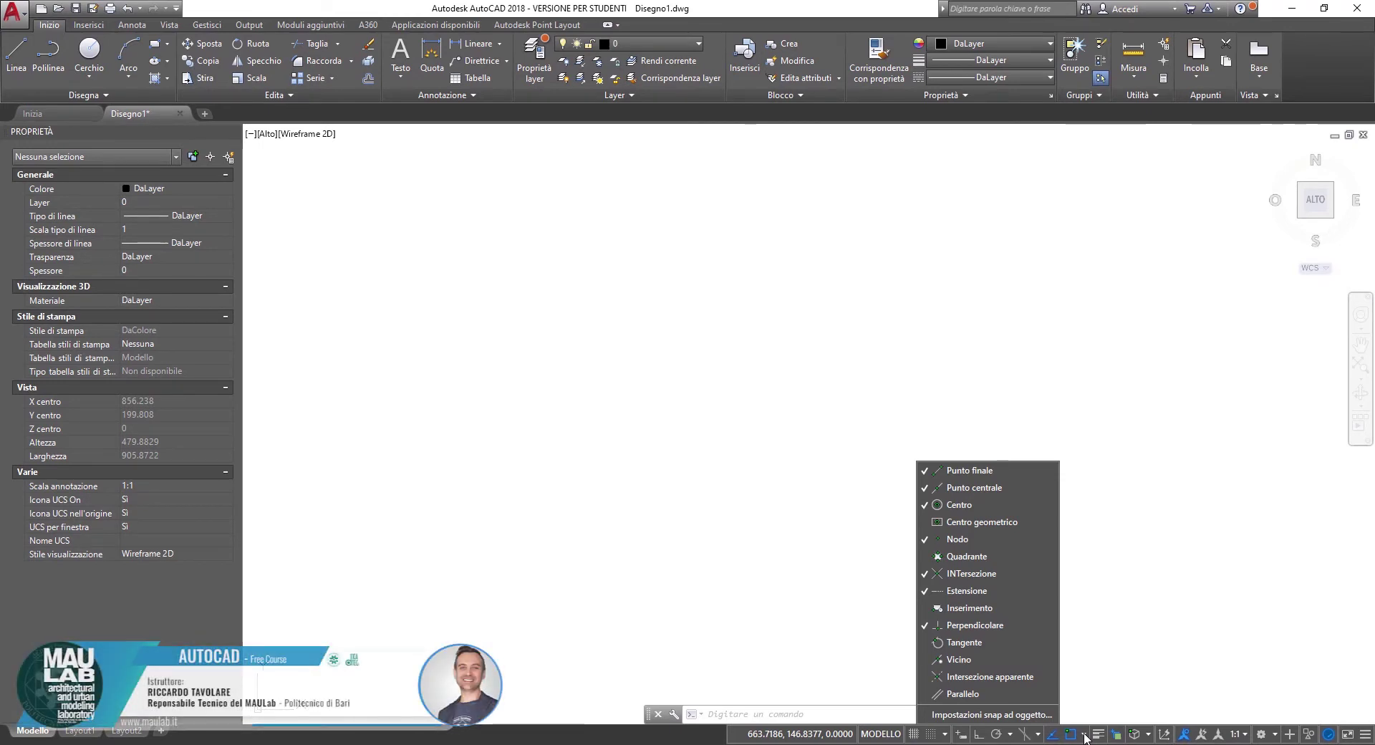
key("F10")
key("Escape")
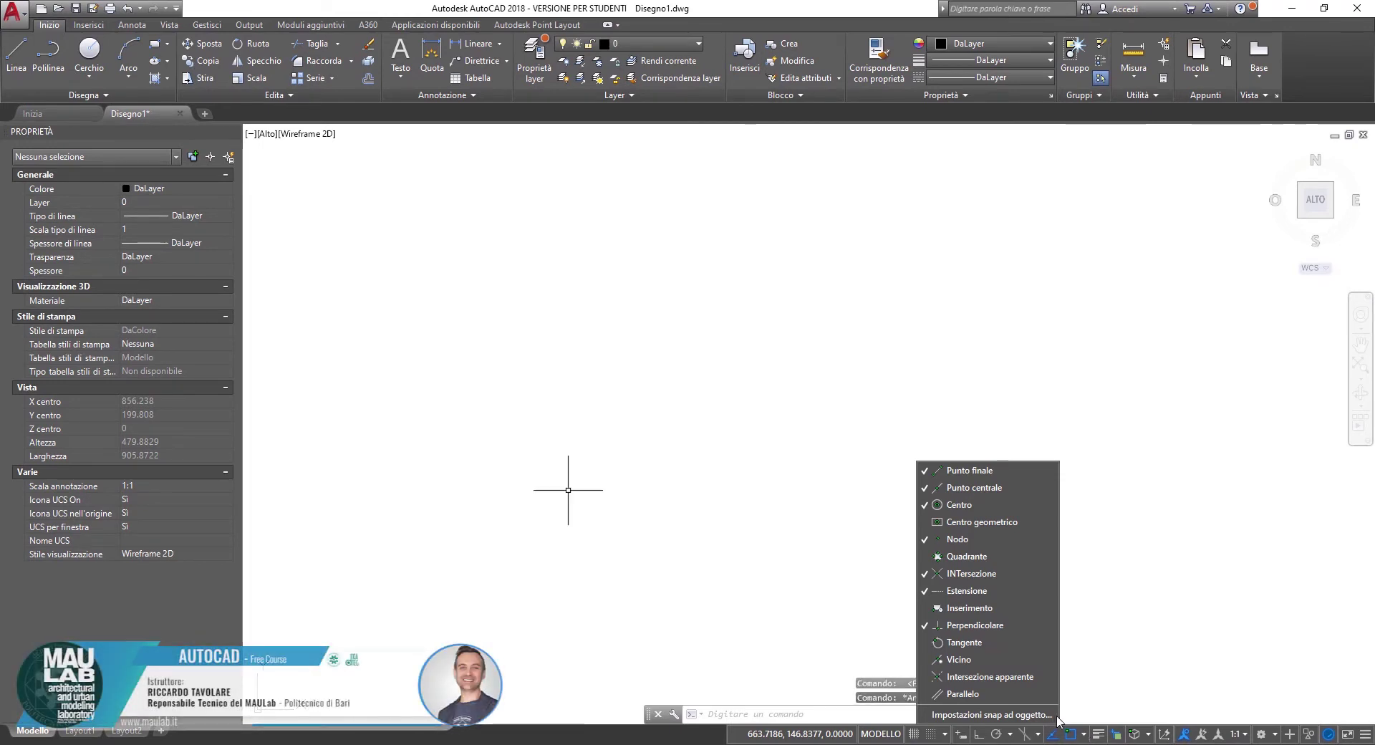
key("Escape")
left_click(548, 423)
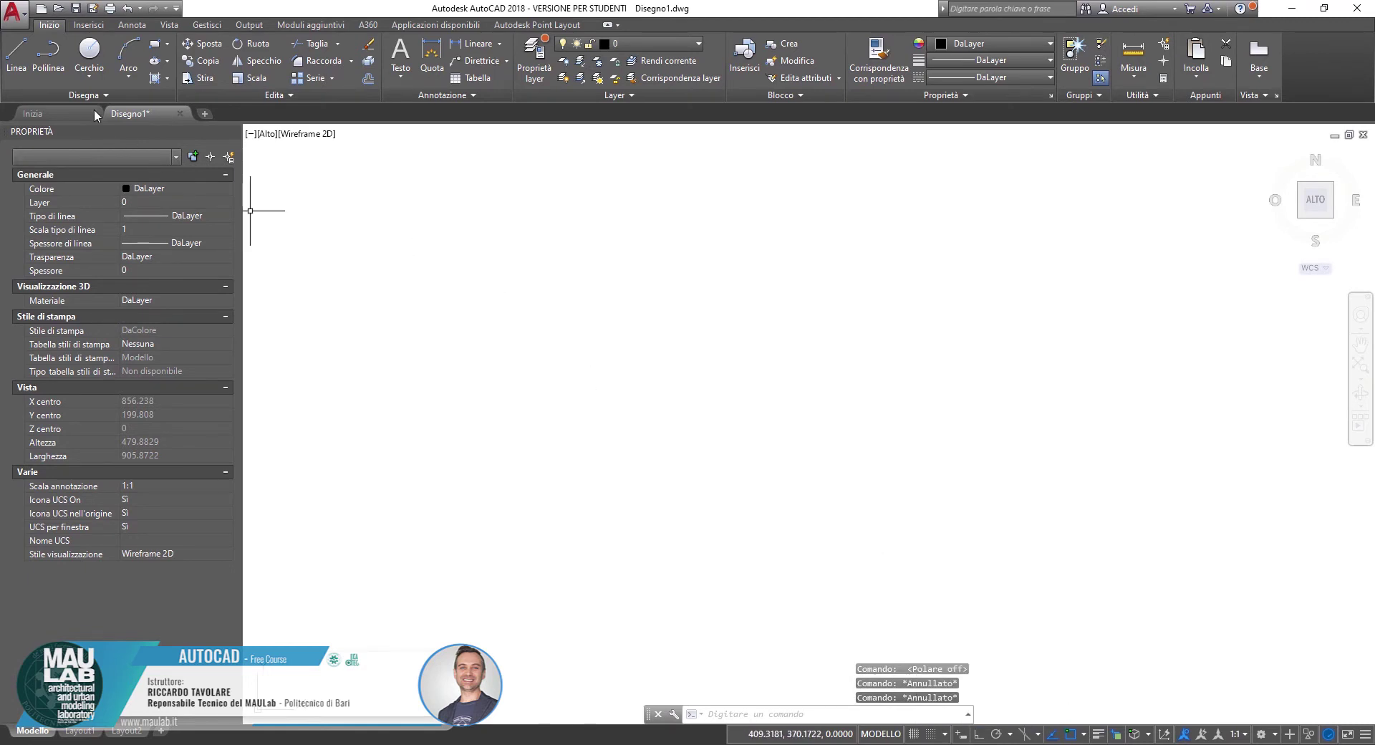
Draw one long line sloping down from upper left to right across the drawing
left_click(10, 70)
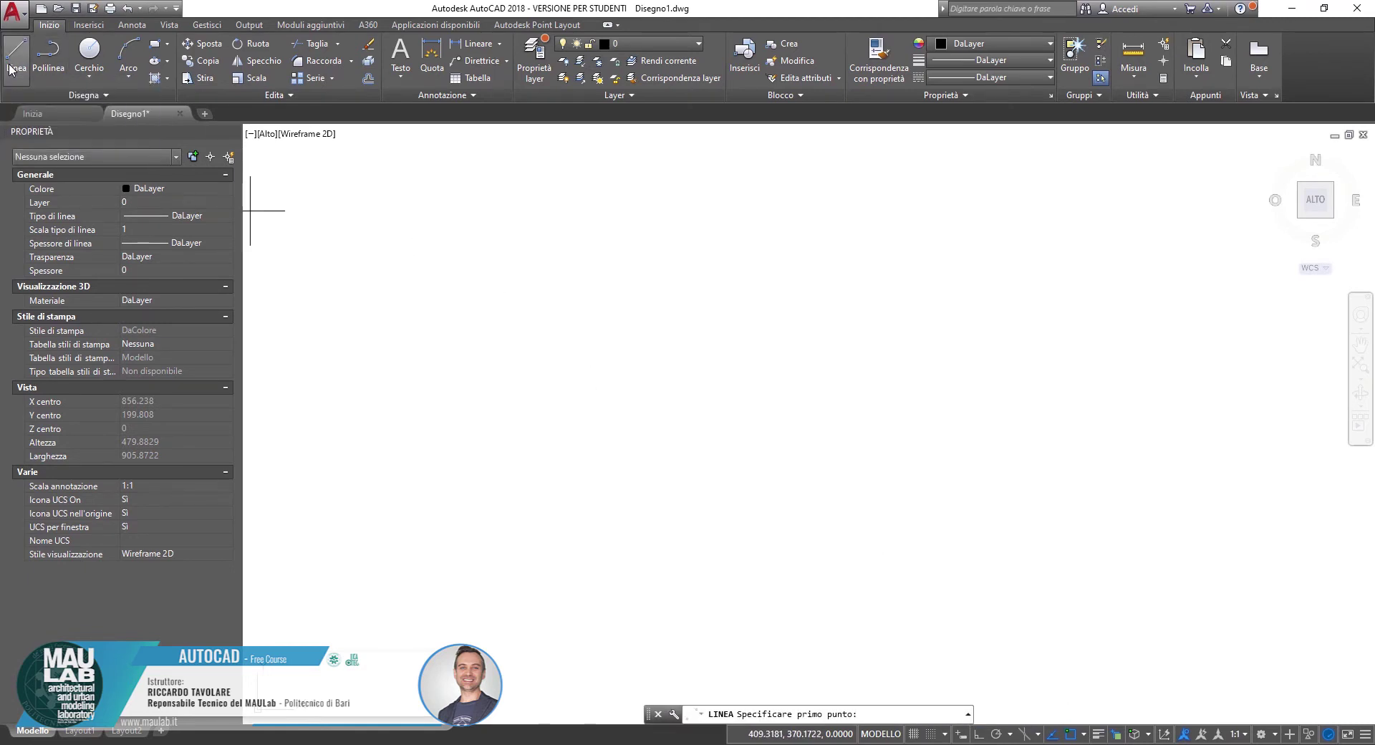
left_click(613, 242)
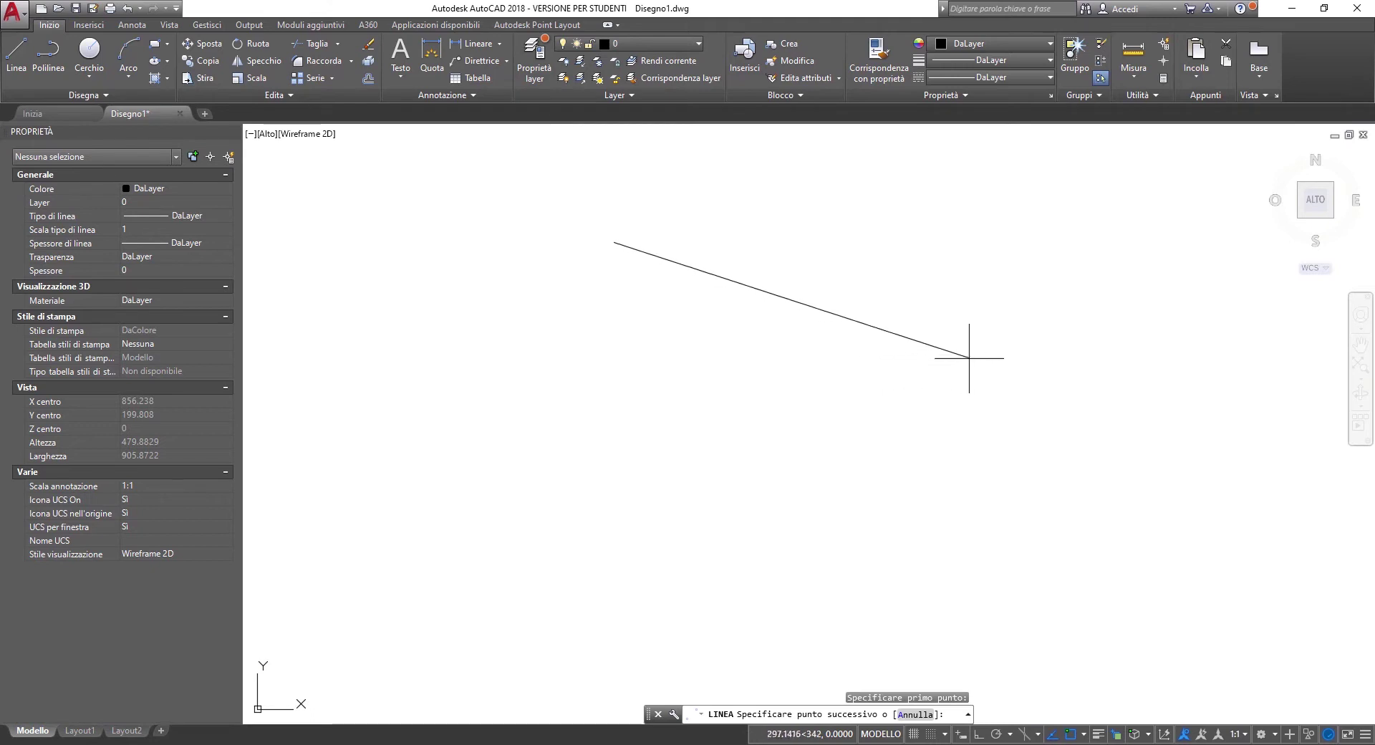
left_click(989, 378)
key("Escape")
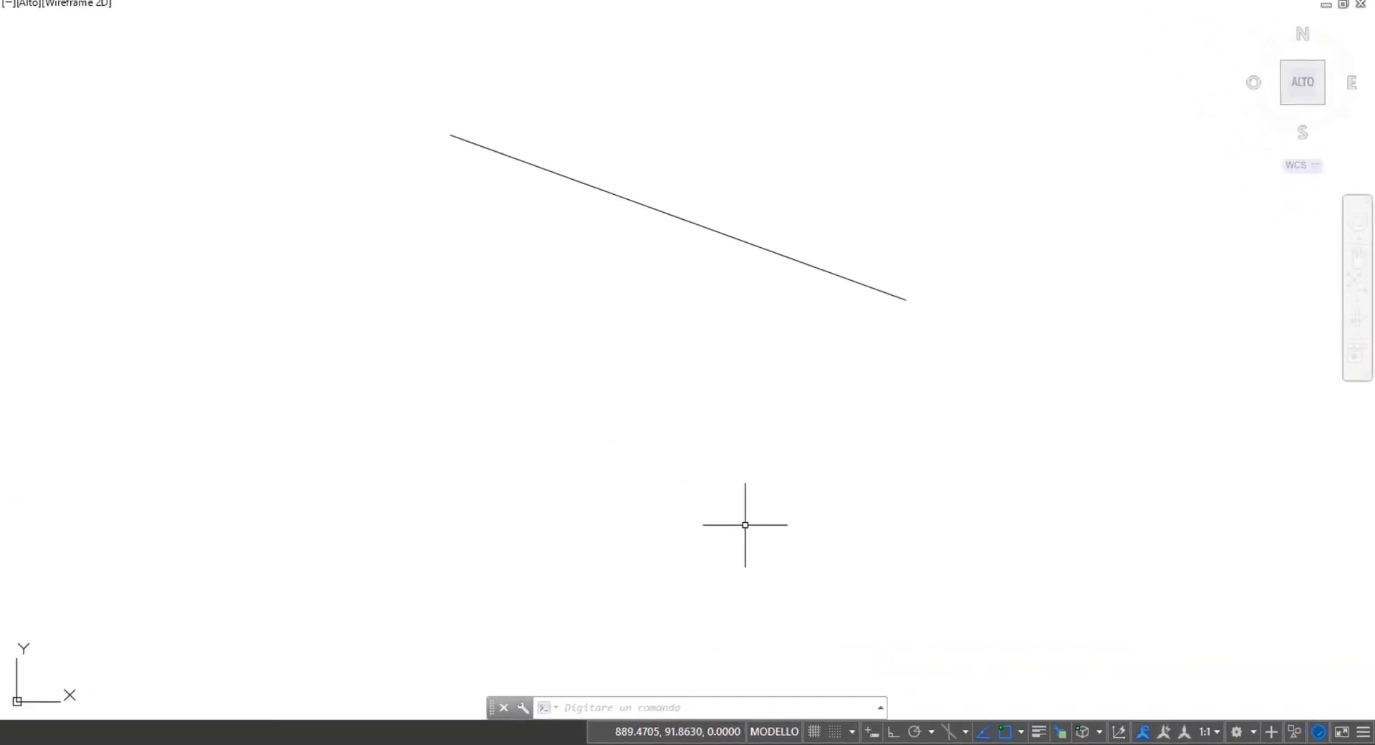
left_click(889, 728)
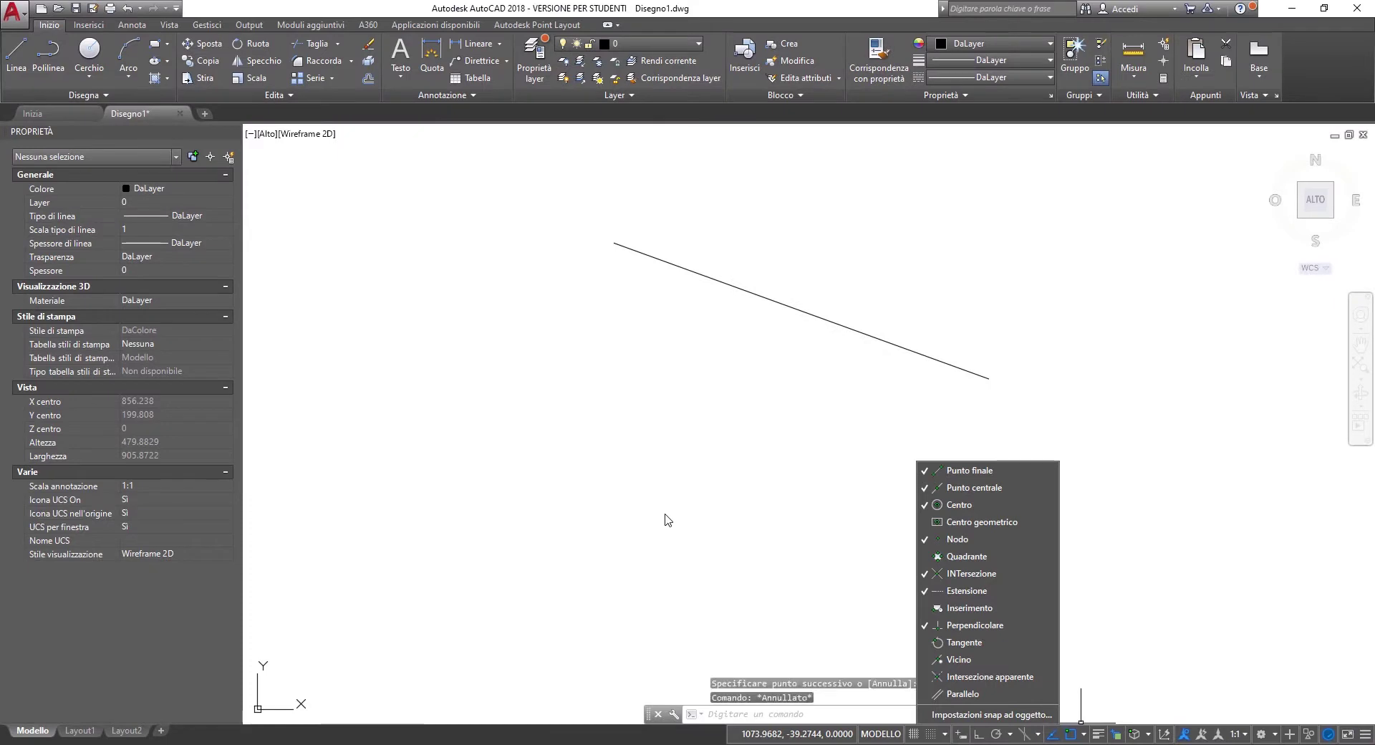
Start a second line from a point below the sloping line
key("Escape")
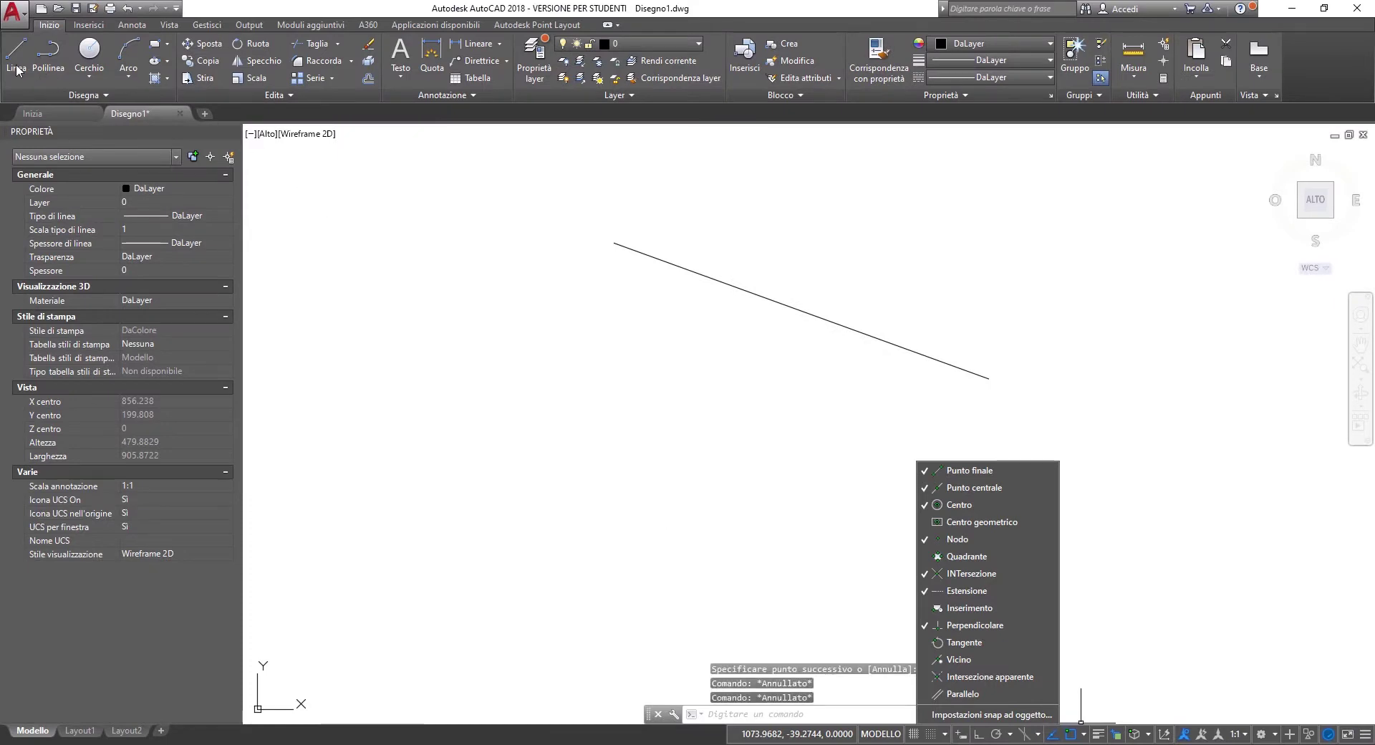
left_click(16, 53)
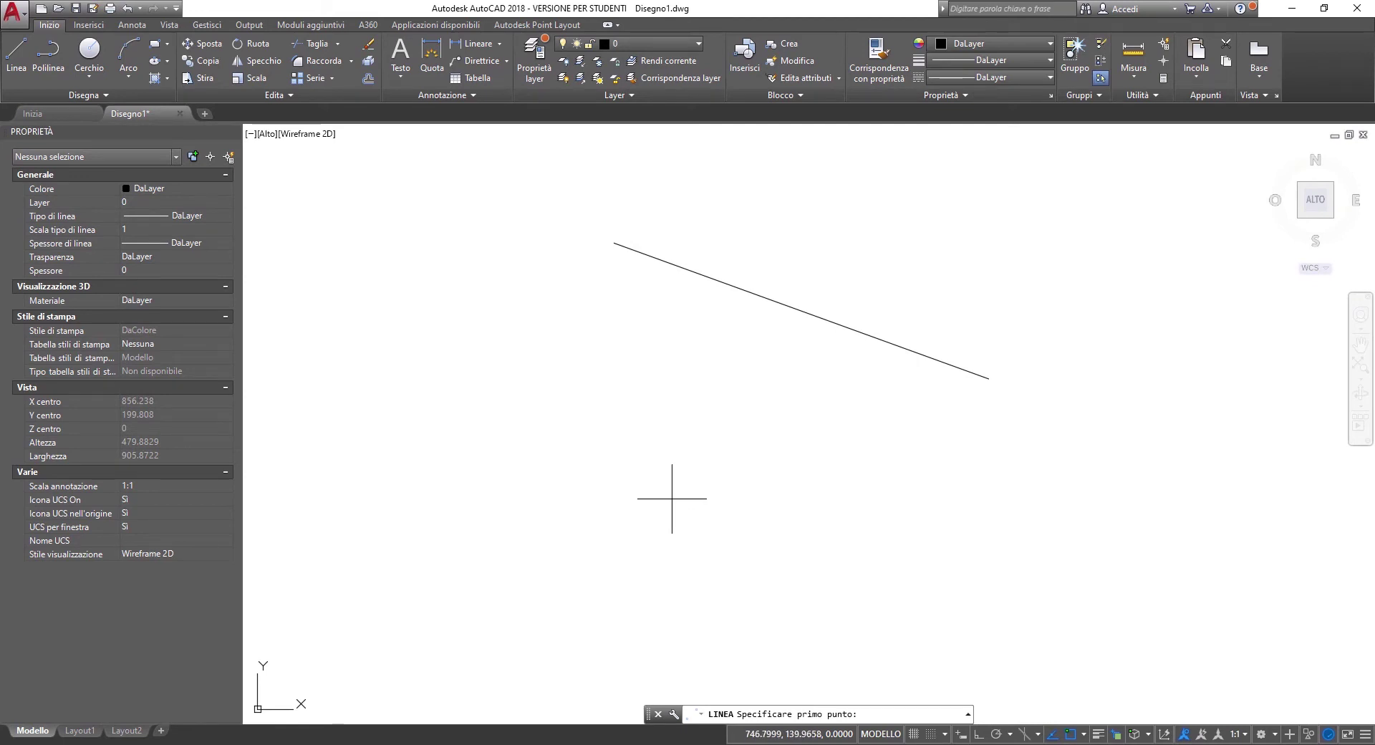
left_click(702, 469)
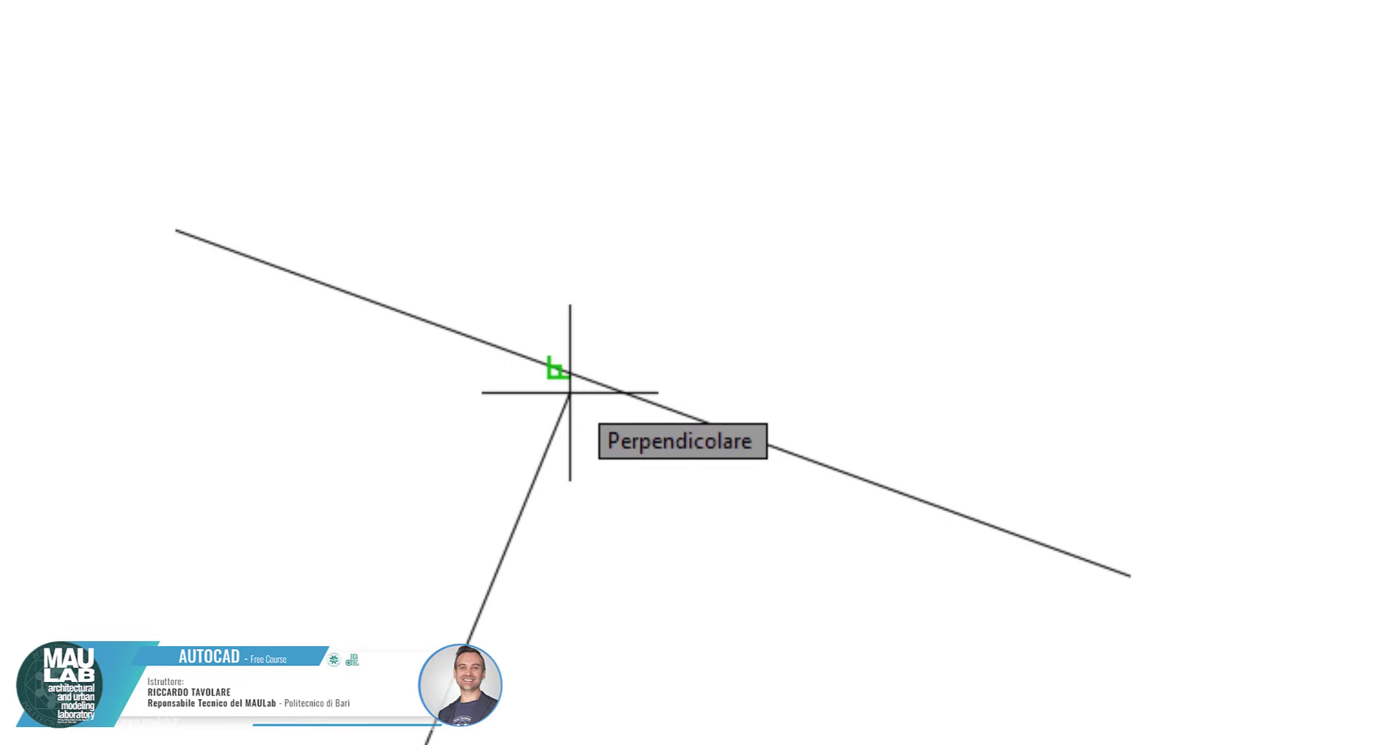
End the line perpendicular on the sloping line, then draw a line from upper right to its right endpoint
left_click(569, 393)
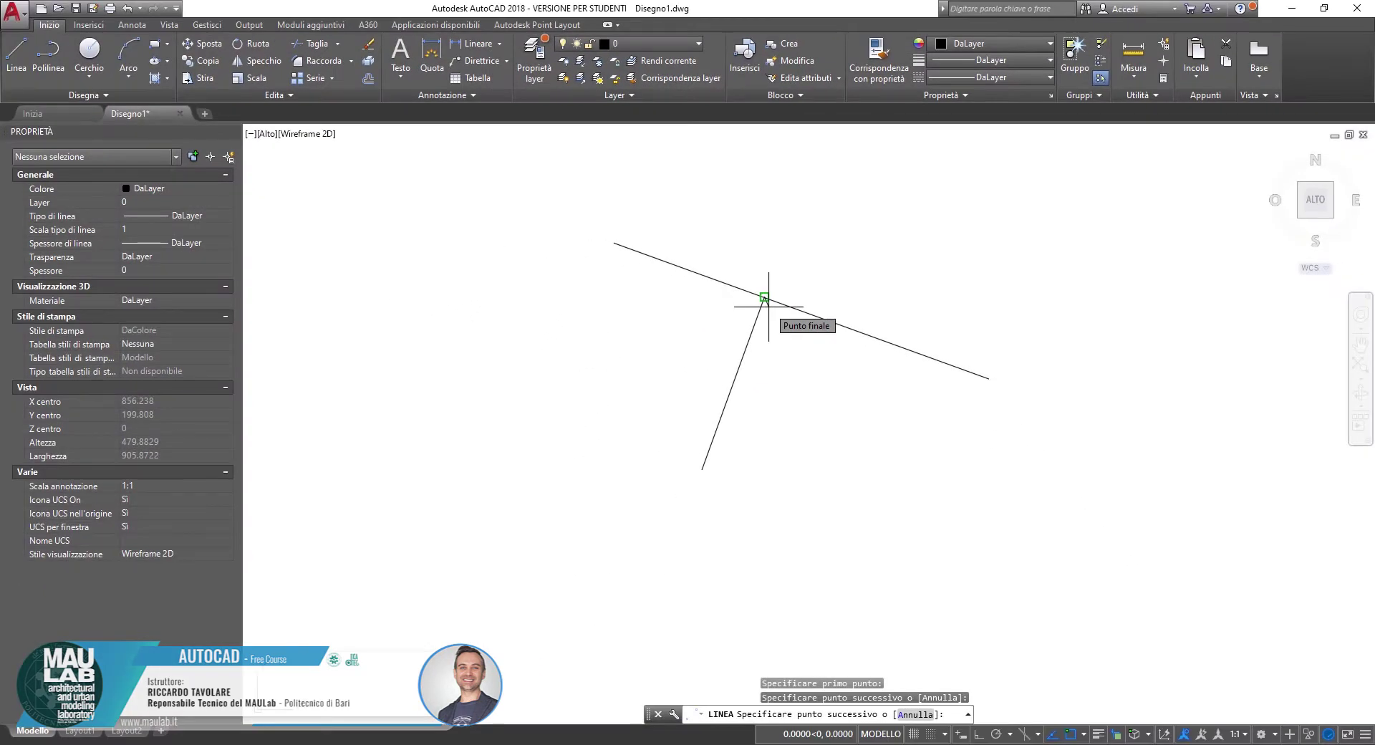
key("Escape")
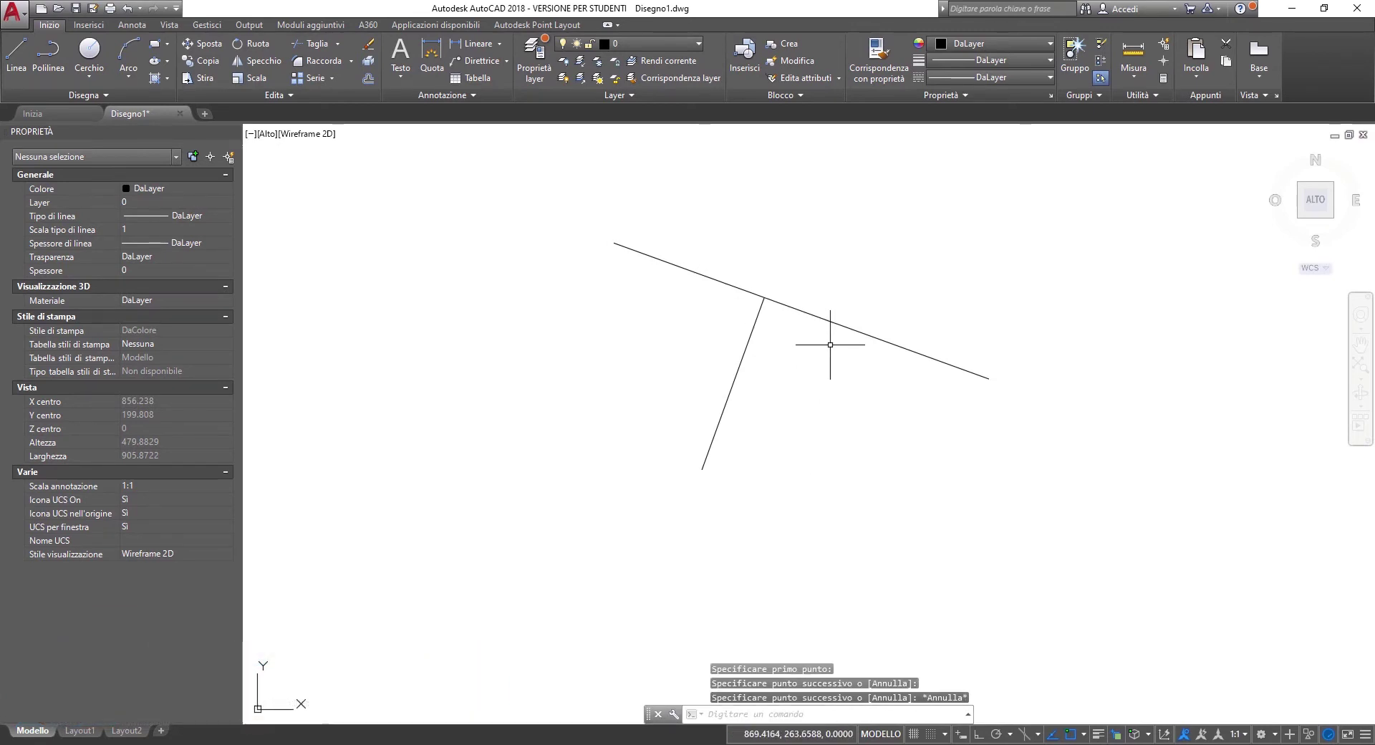
type("l")
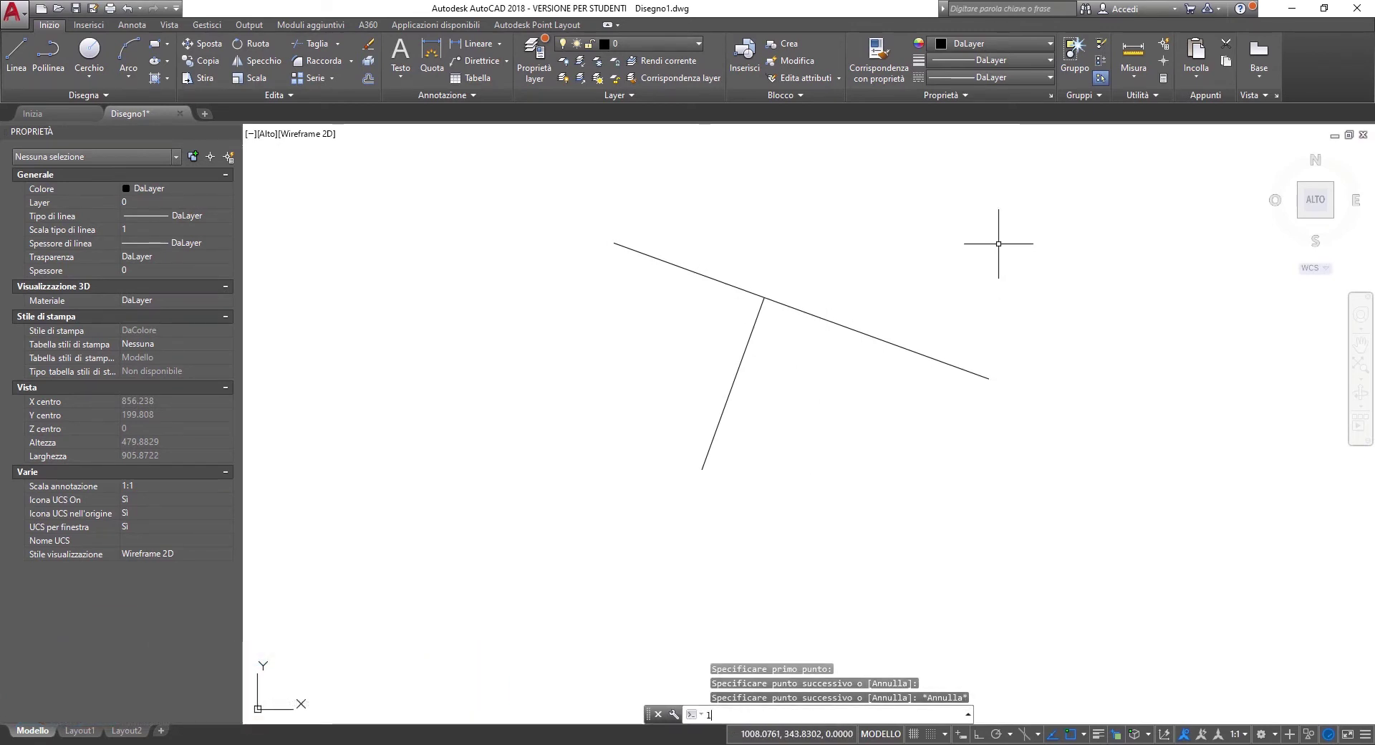
key("Return")
left_click(998, 188)
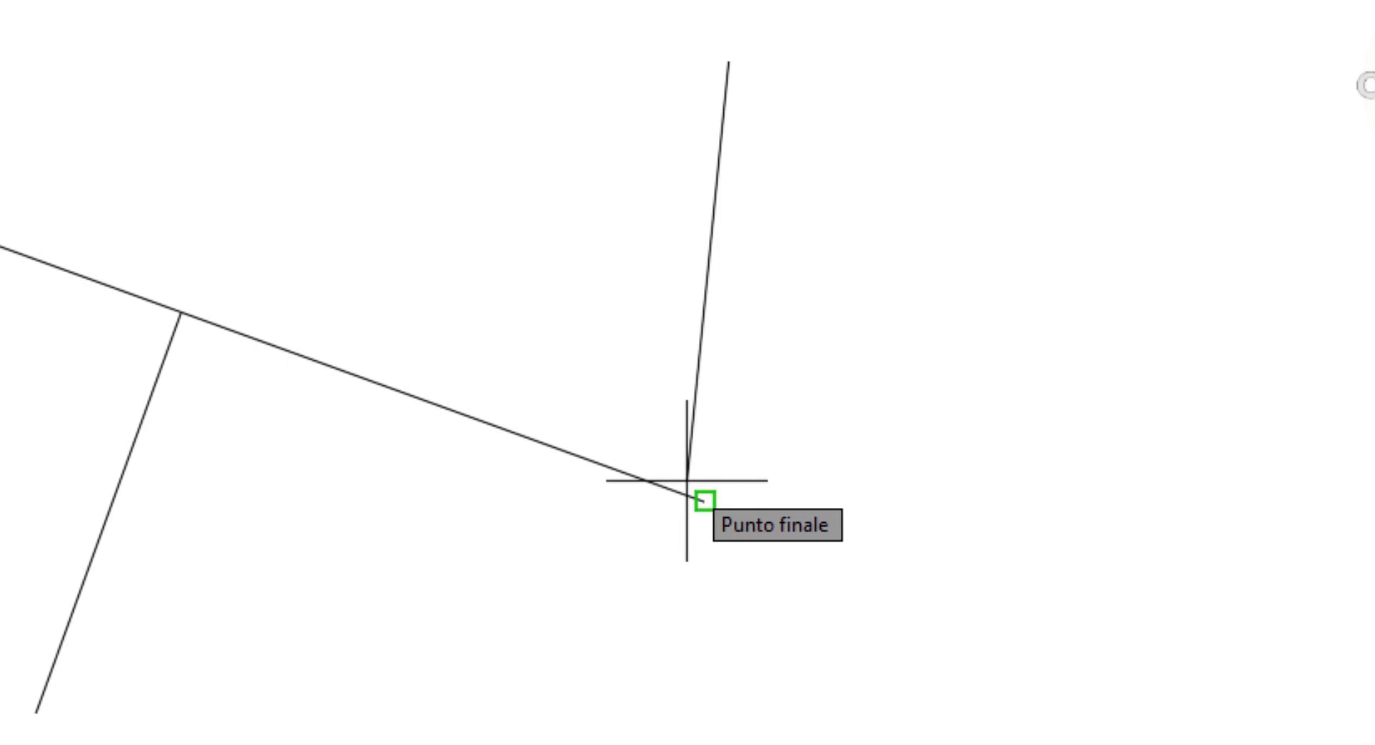
left_click(704, 499)
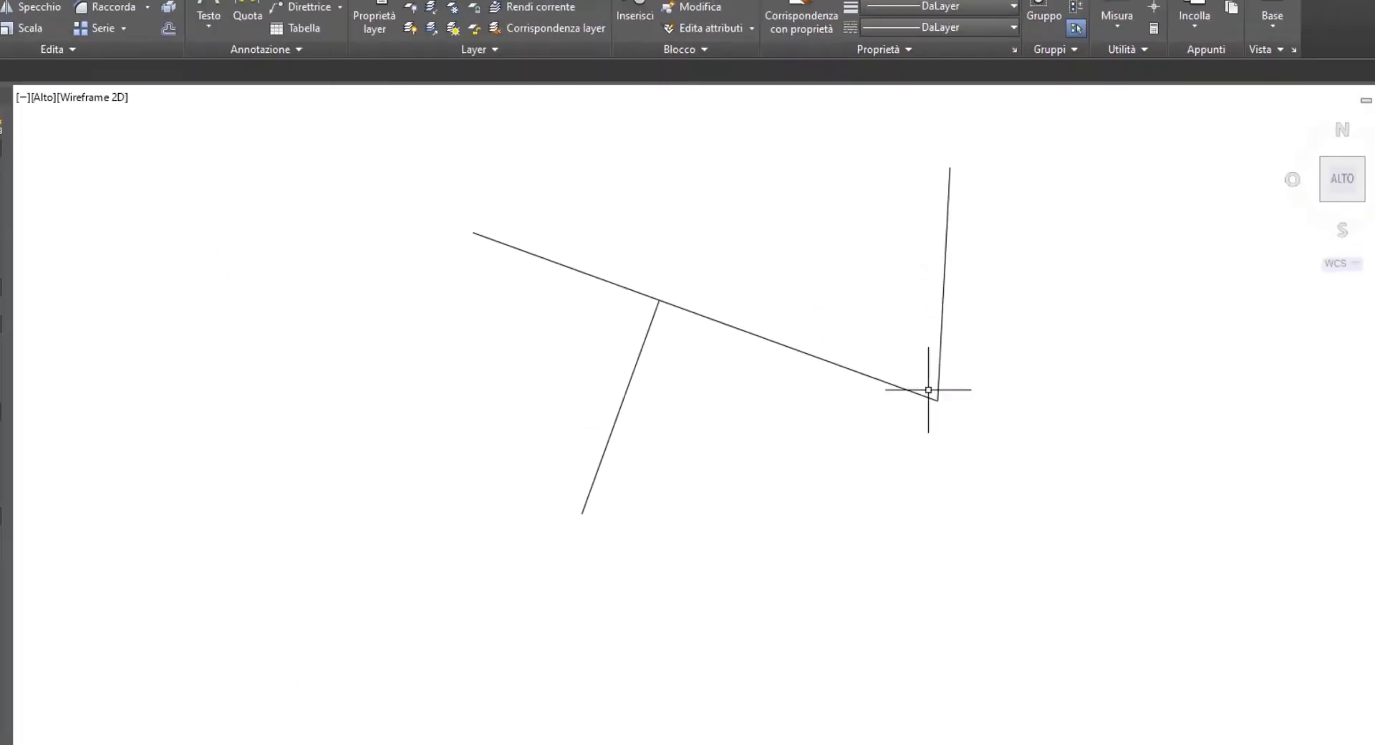
key("Escape")
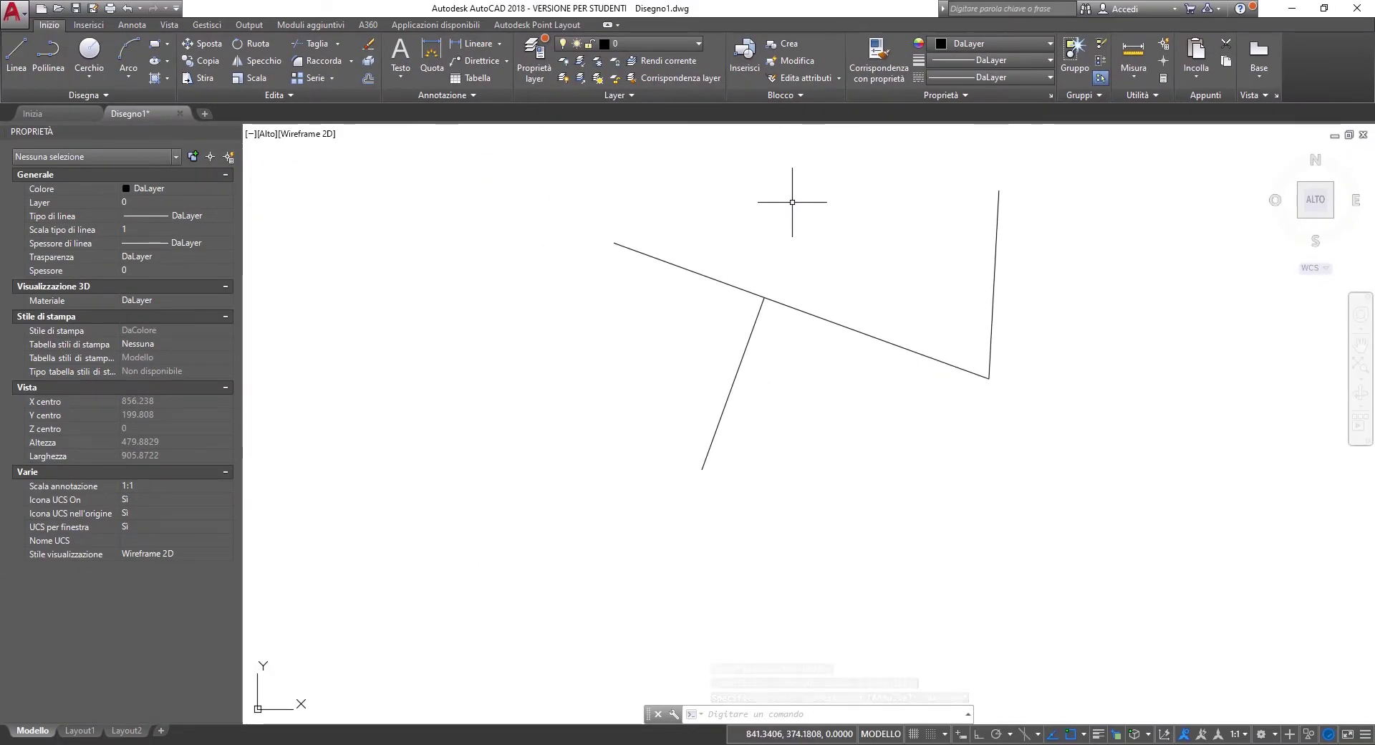
Draw a line from near the top ending at the intersection of the two lines
type("1")
key("Return")
left_click(795, 150)
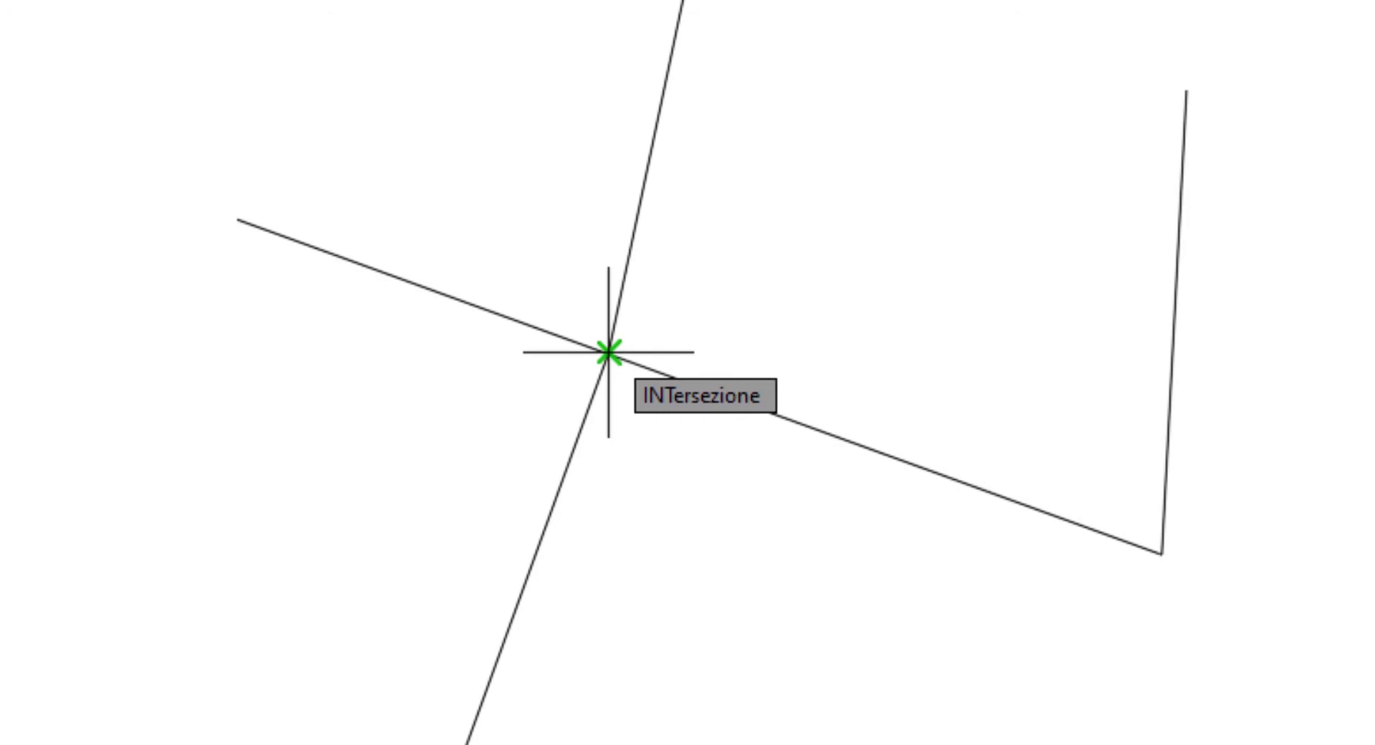
left_click(609, 351)
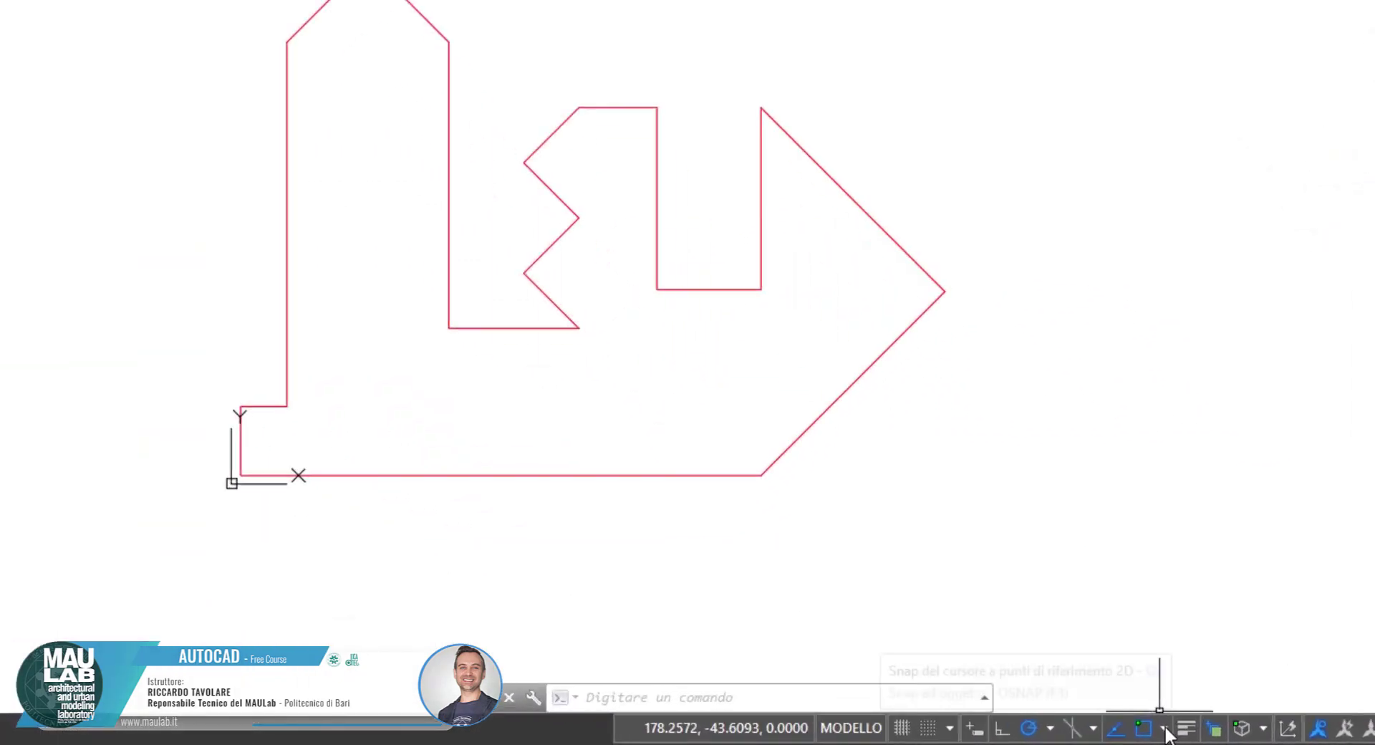
Enable the Perpendicular object snap alongside the existing snap modes
left_click(1164, 728)
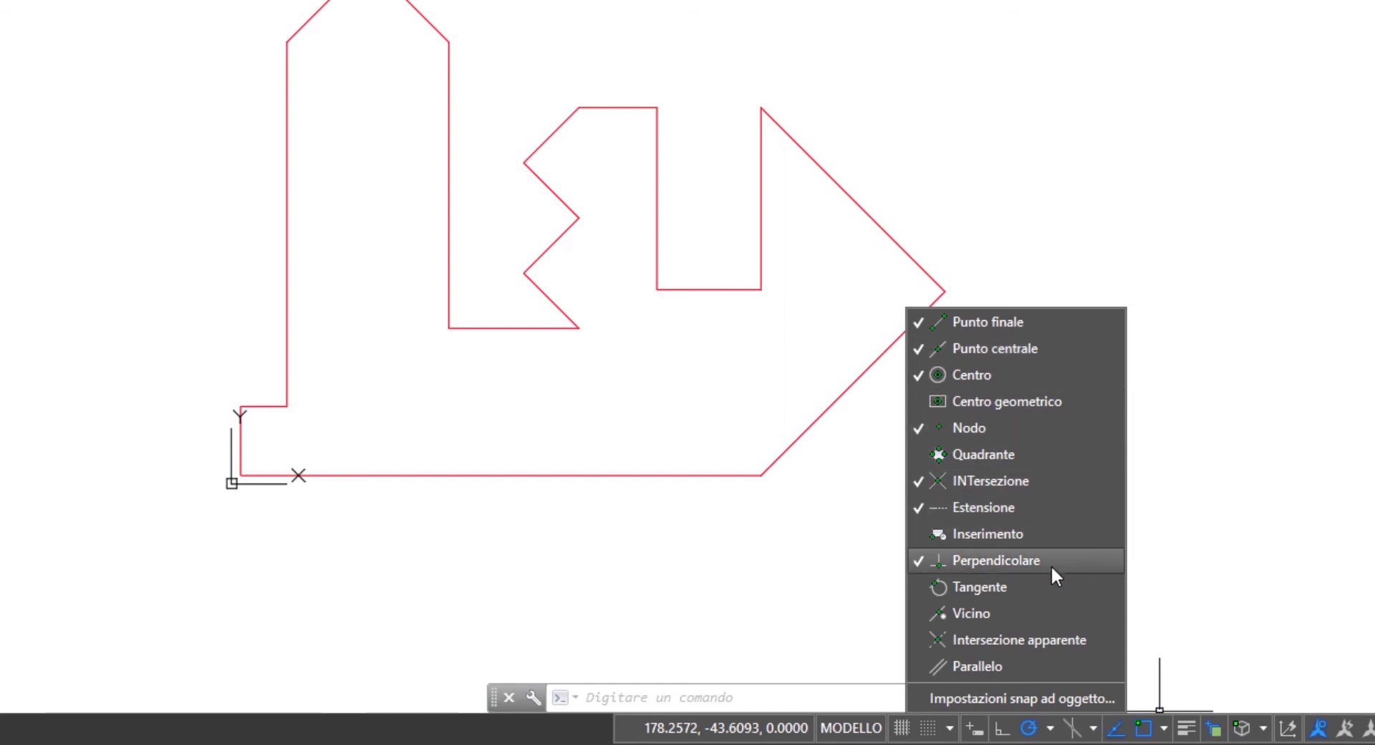
left_click(648, 640)
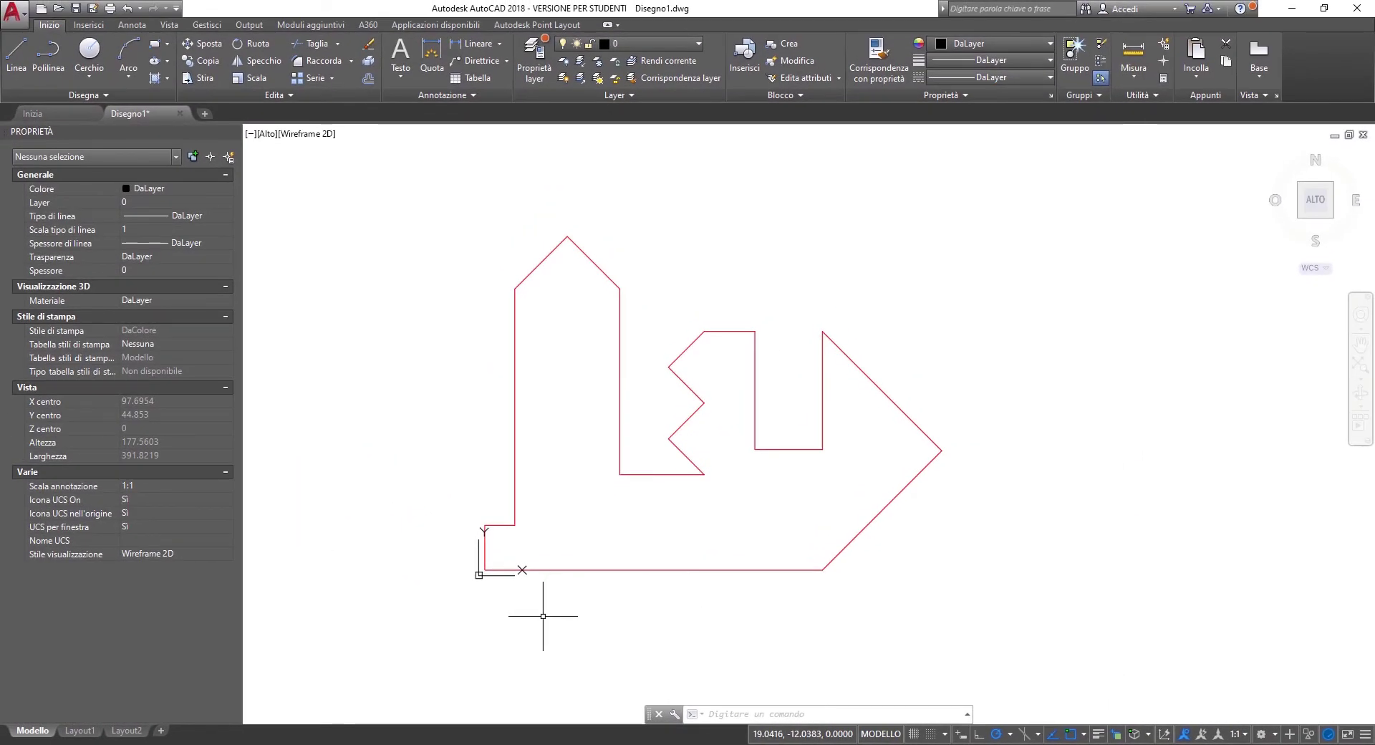
Draw a line joining the two corner endpoints at the base of the tower's triangular roof
left_click(17, 61)
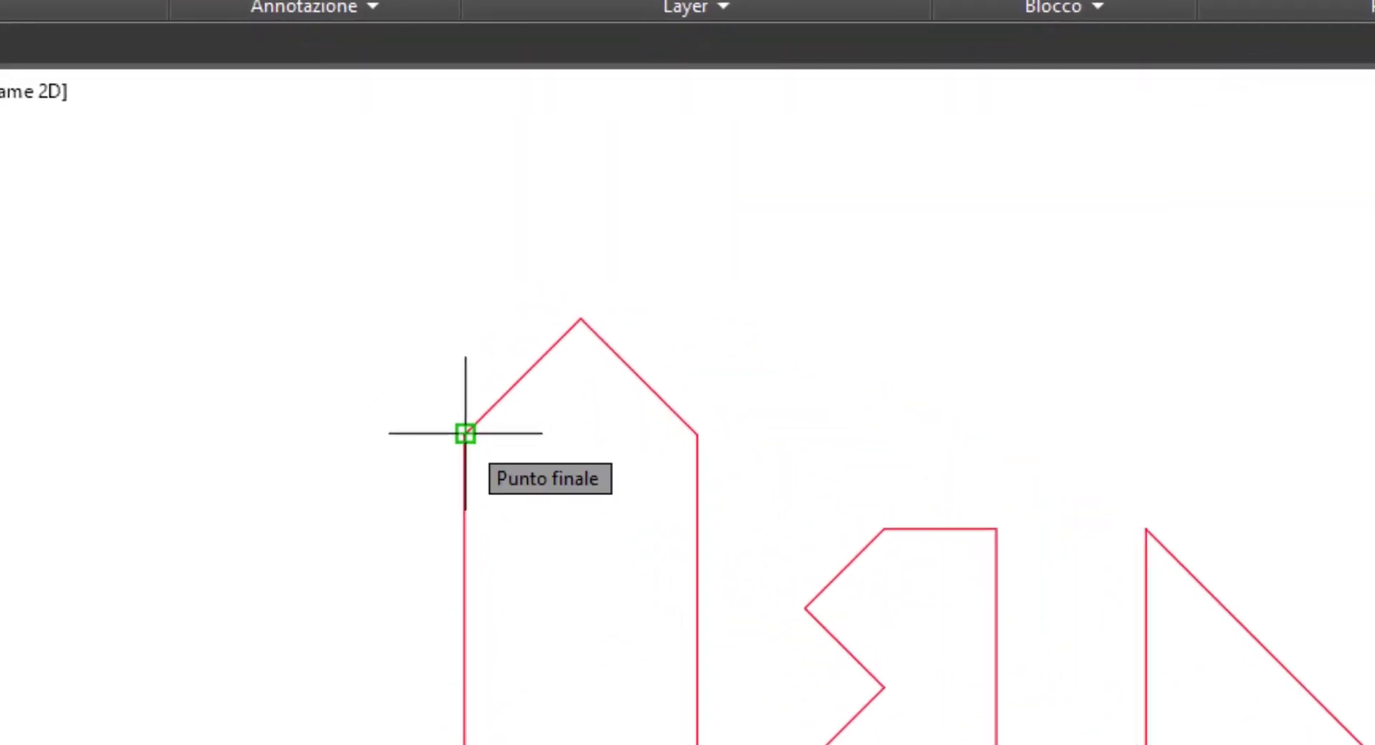
left_click(465, 432)
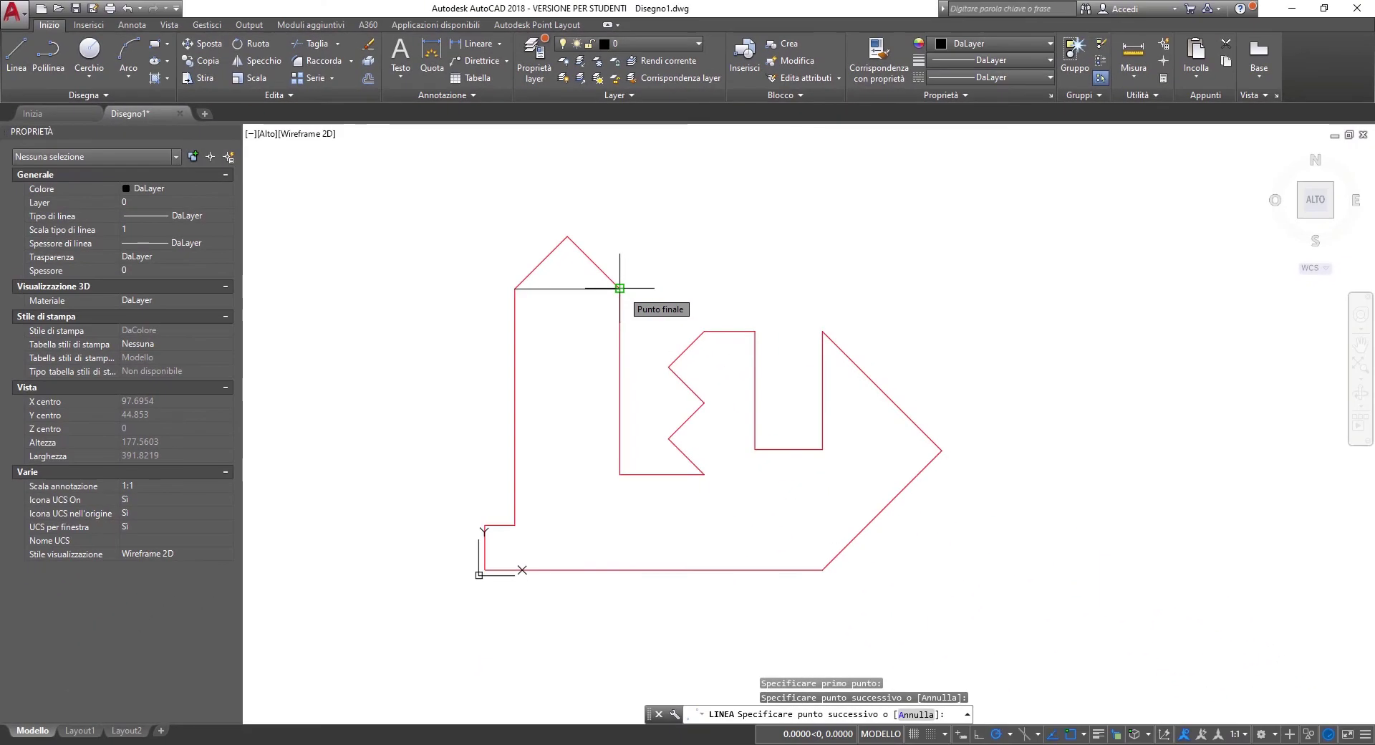
left_click(628, 304)
key("Escape")
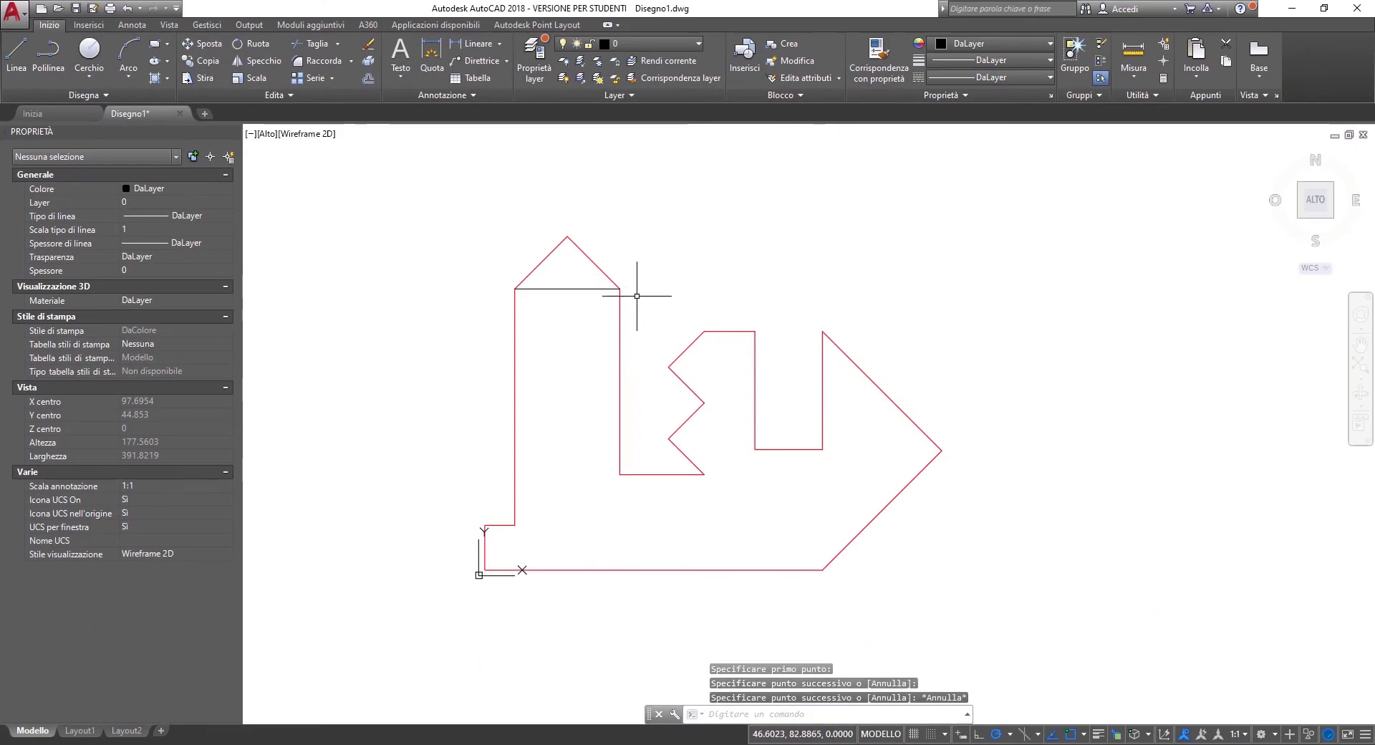
left_click(16, 56)
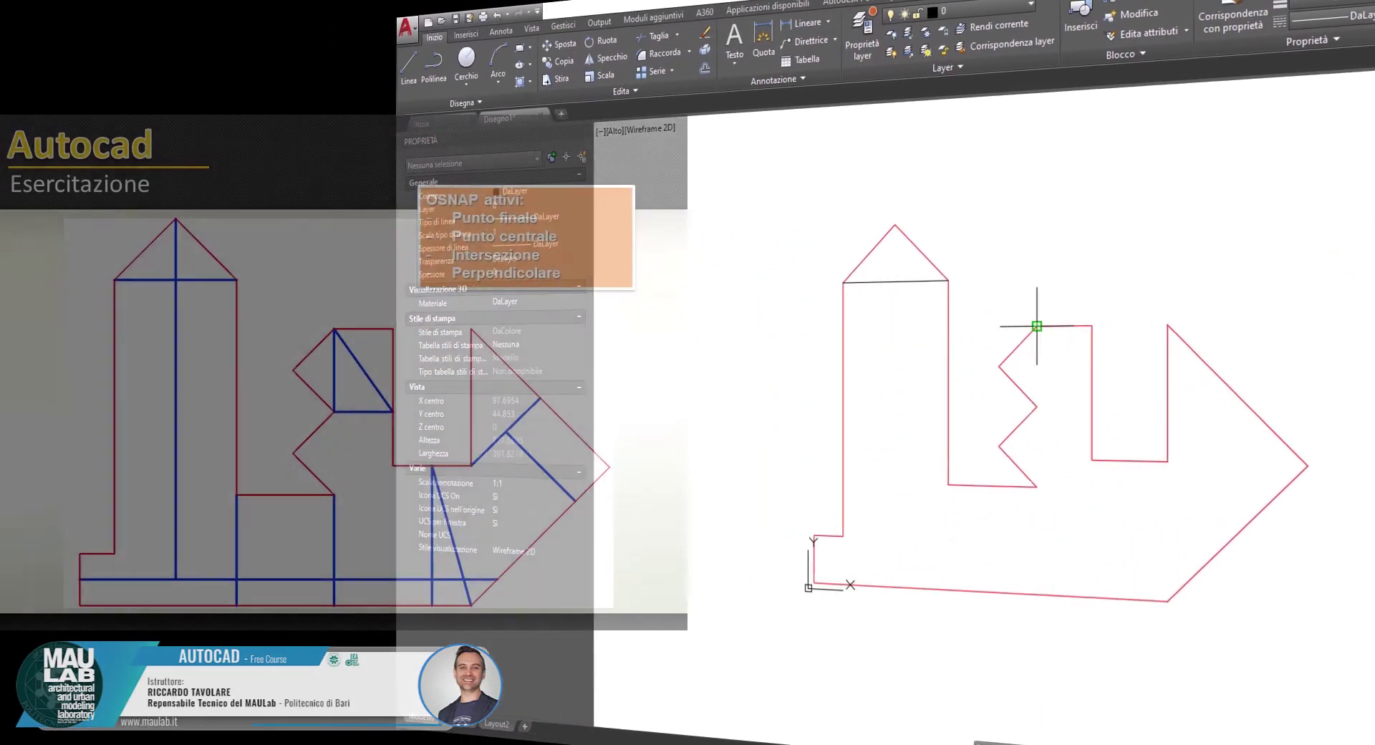
Split the small square into a triangle with vertical, perpendicular horizontal and diagonal lines
left_click(1036, 325)
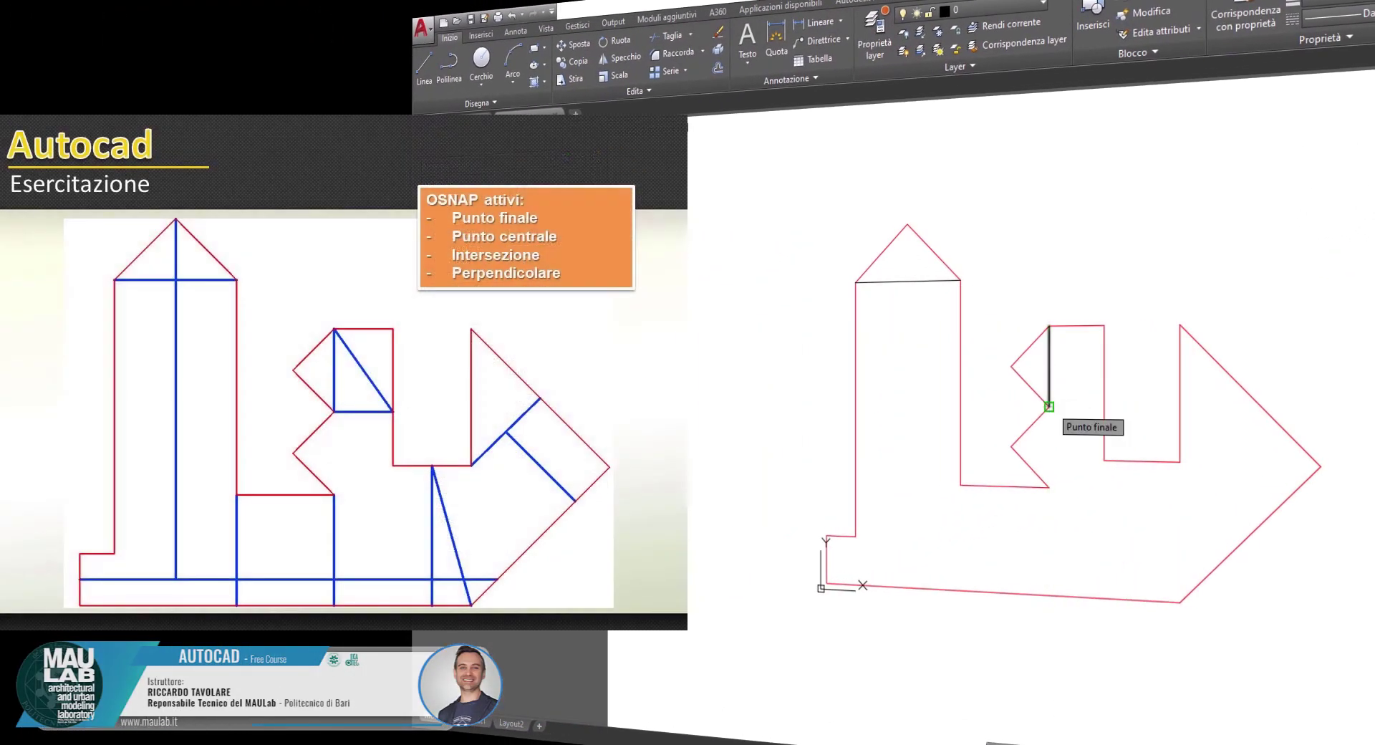
left_click(1036, 406)
left_click(1103, 407)
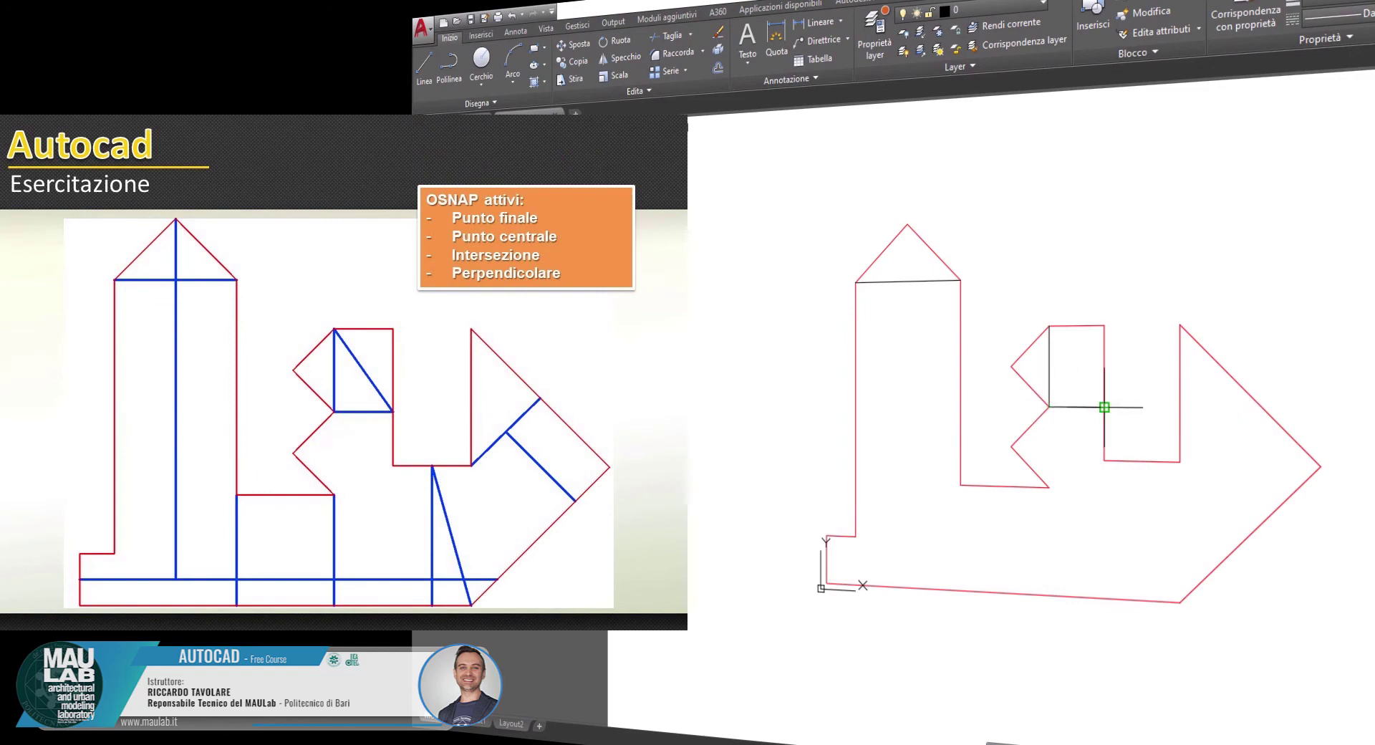
left_click(1049, 326)
key("Return")
key("Return")
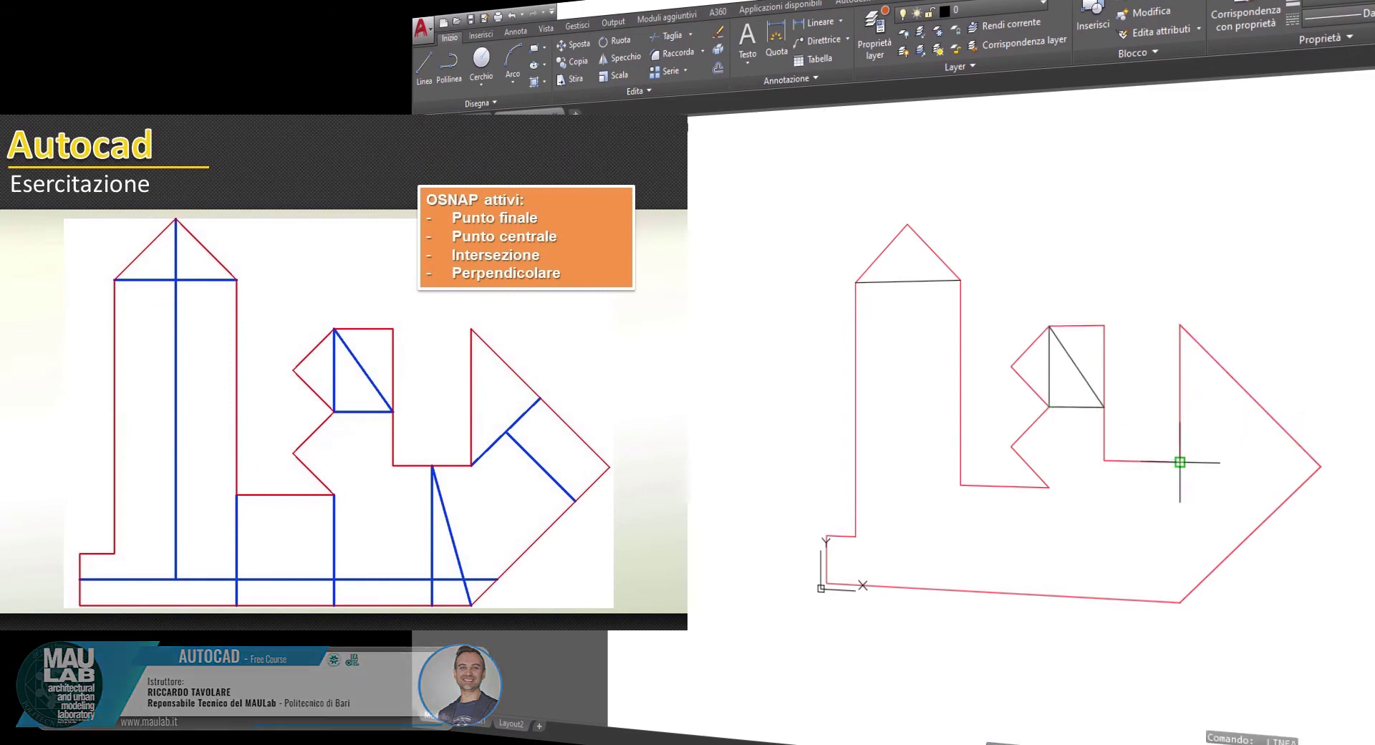
left_click(1179, 461)
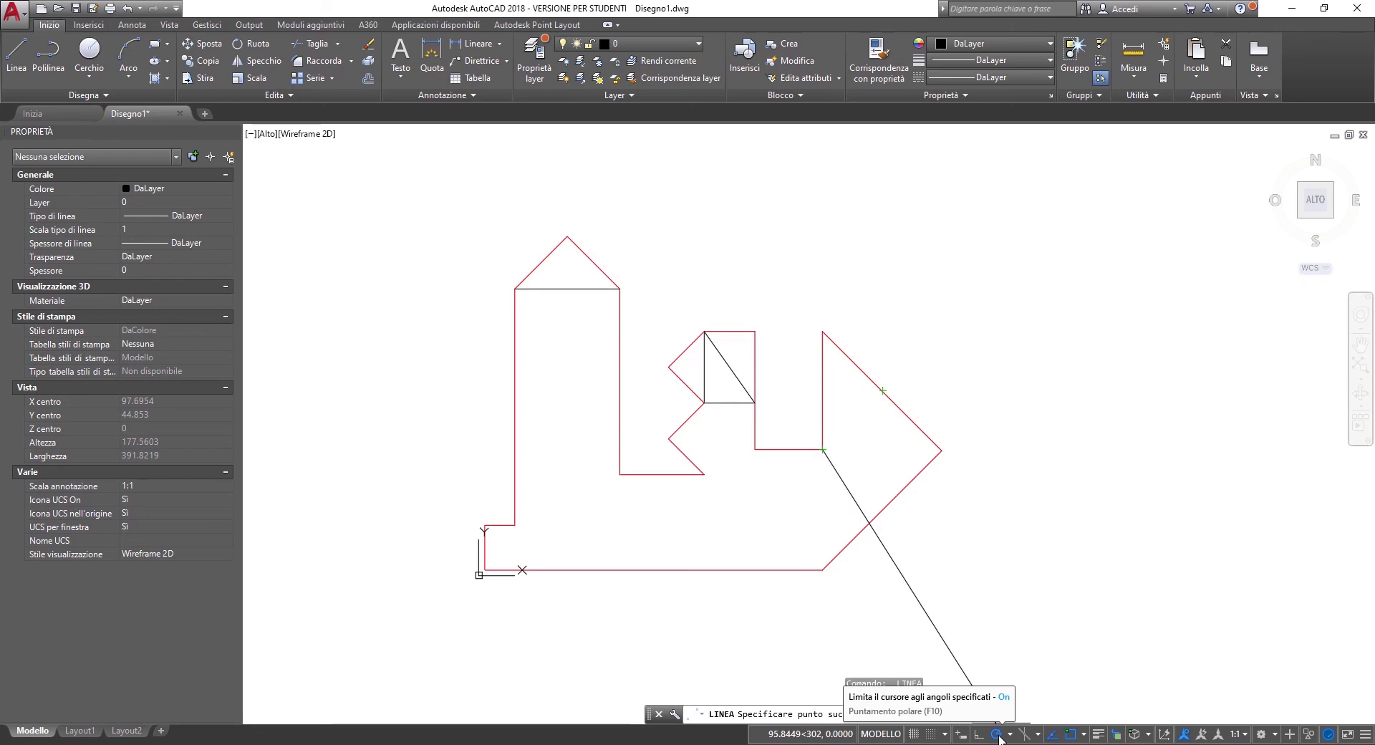
Turn off polar tracking, add two perpendiculars across the arrow, then a vertical and slanted line
left_click(999, 736)
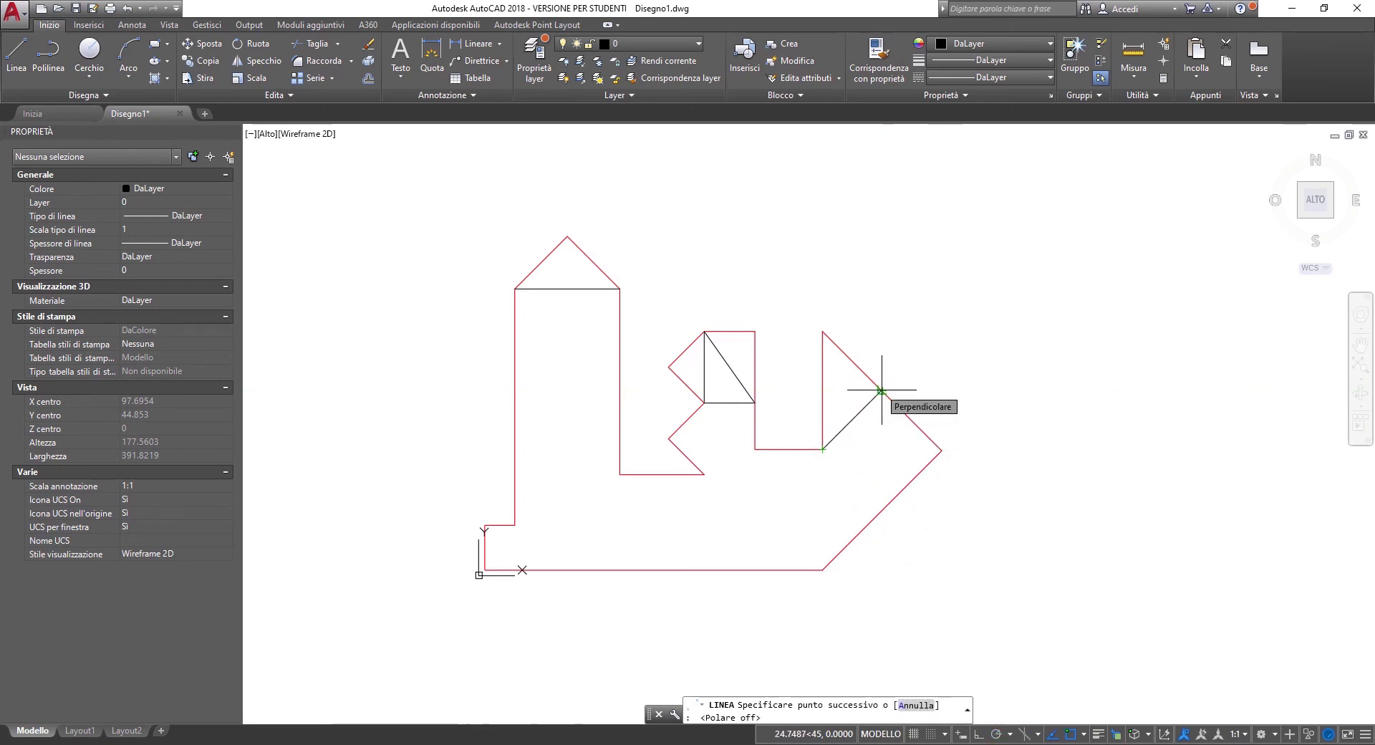
left_click(882, 390)
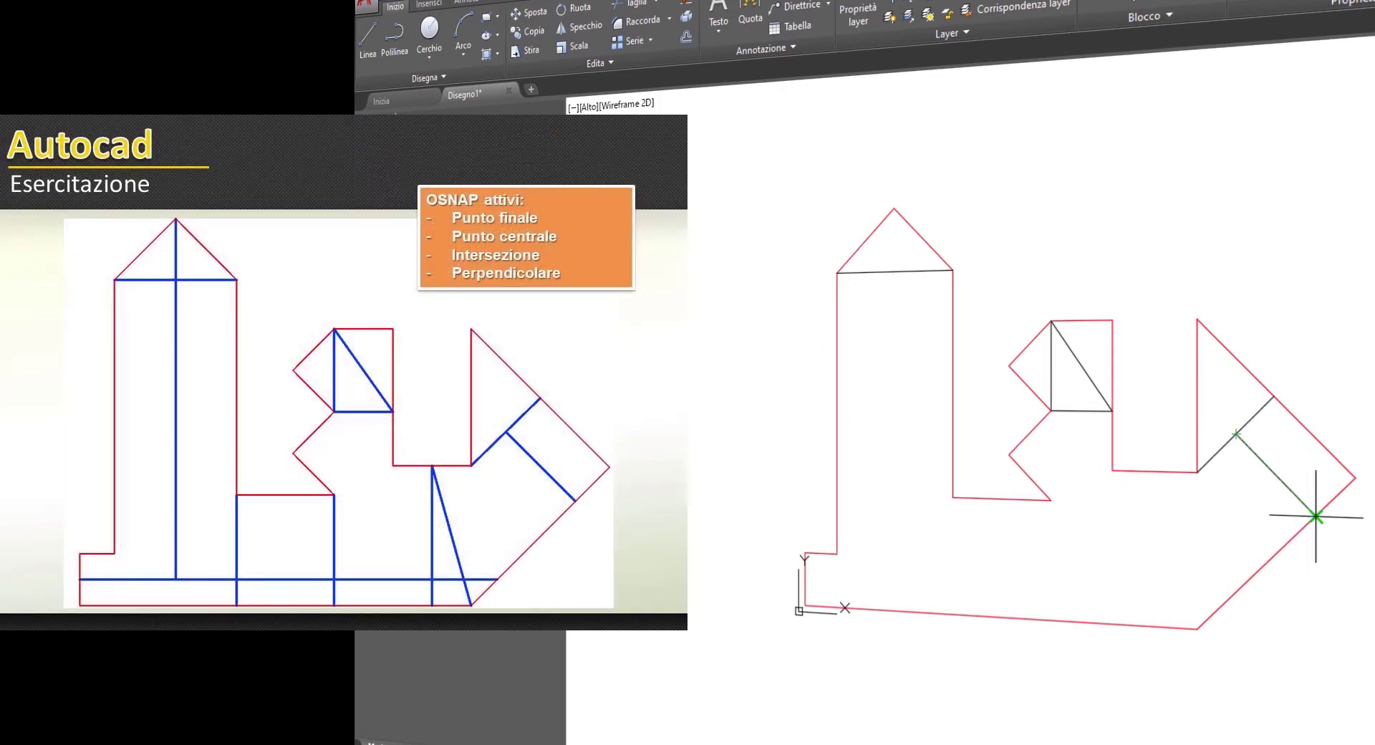
left_click(1315, 515)
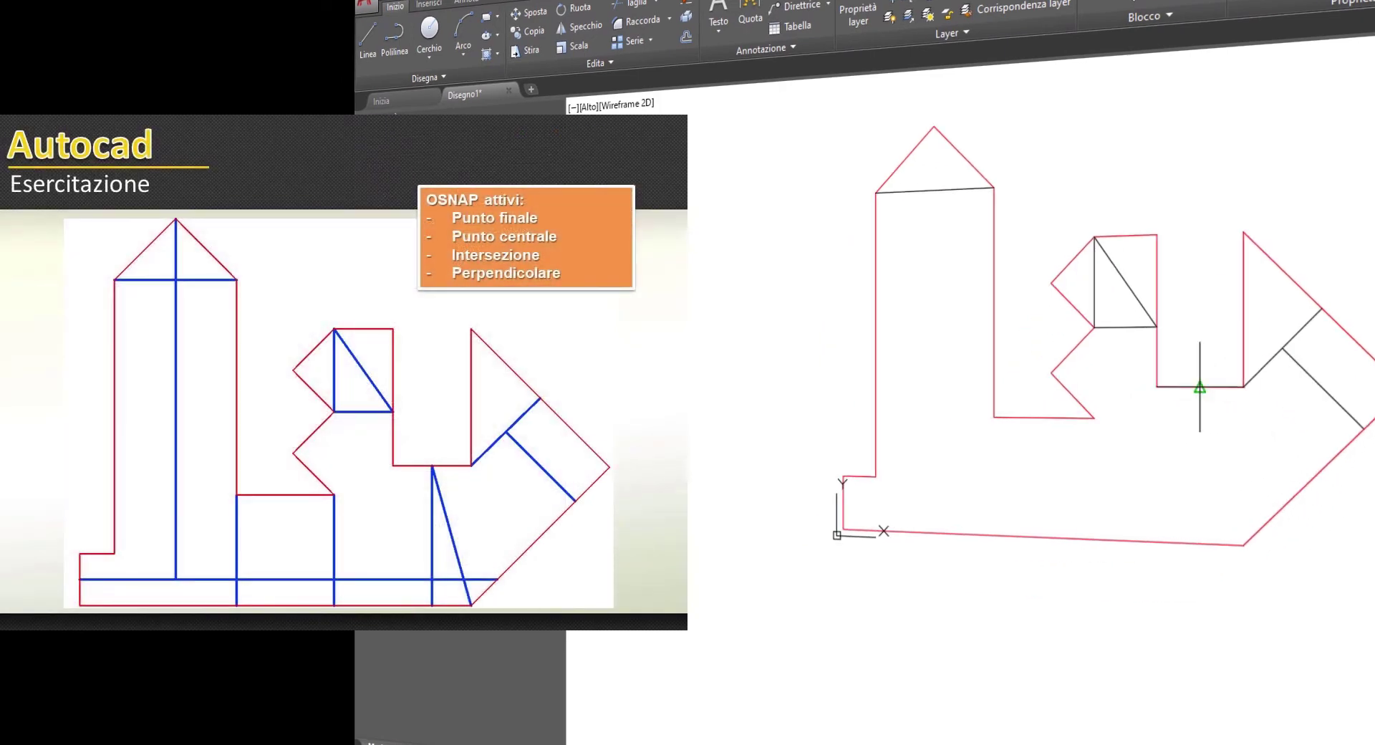
left_click(1197, 383)
left_click(1197, 542)
left_click(1197, 383)
left_click(1243, 544)
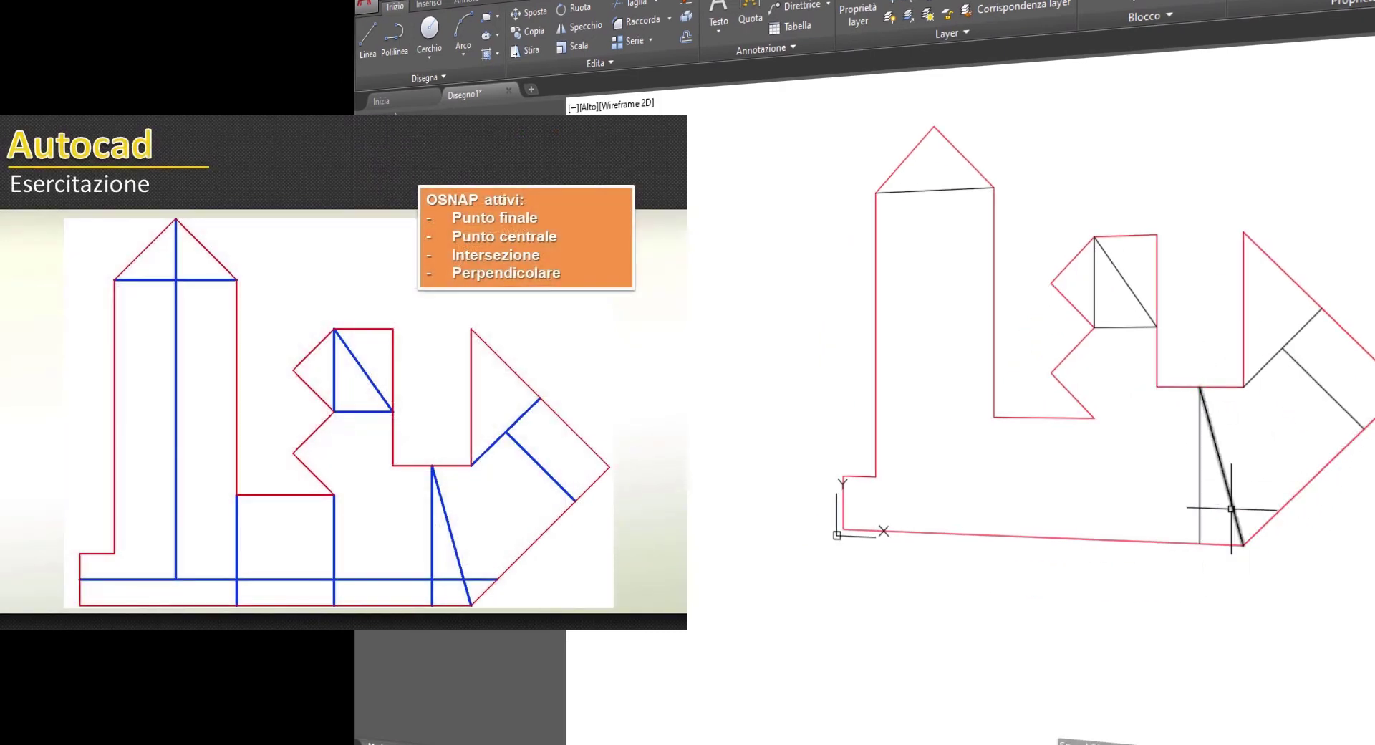
Draw the long bottom horizontal, the vertical dividers and the tower's centre line from its apex
middle_click_drag(926, 505, 975, 445)
left_click(890, 443)
left_click(1332, 449)
left_click(1147, 353)
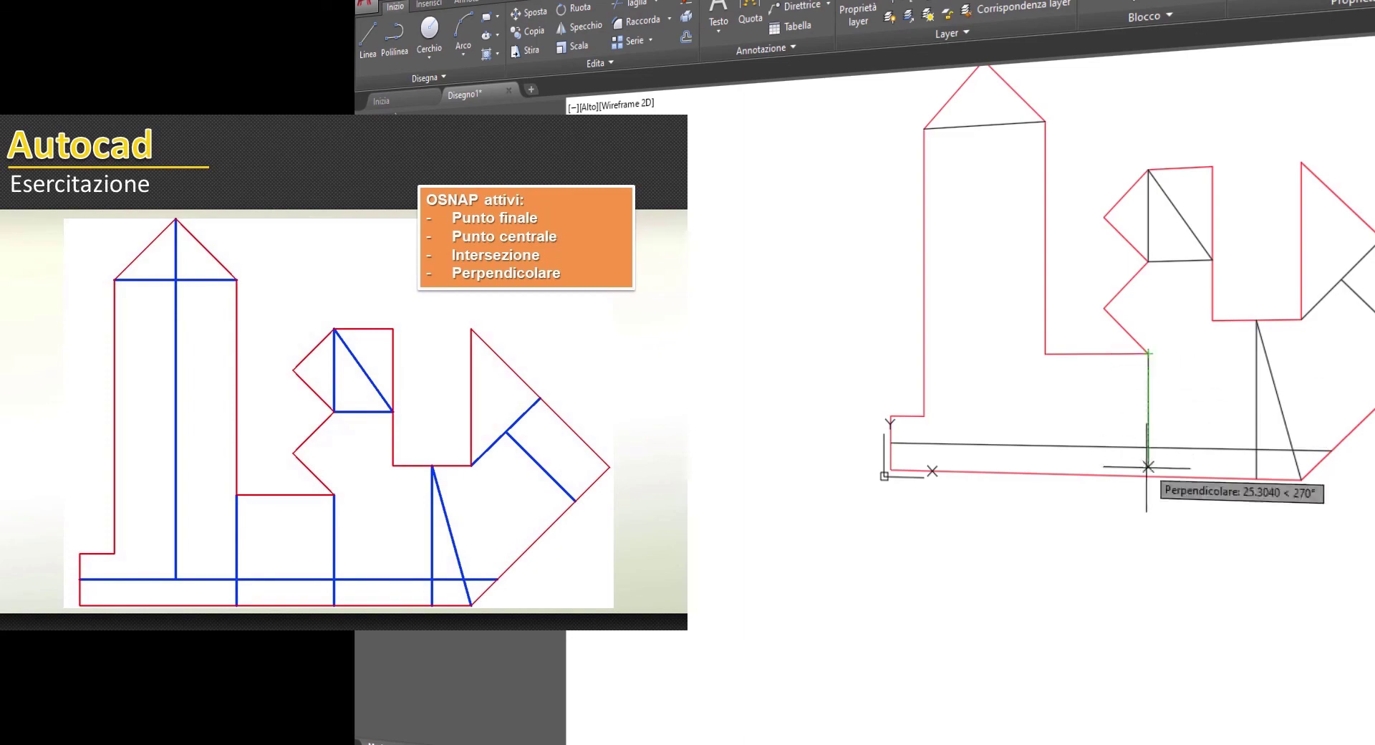
left_click(1148, 476)
left_click(1045, 353)
left_click(1045, 473)
left_click(981, 93)
left_click(981, 482)
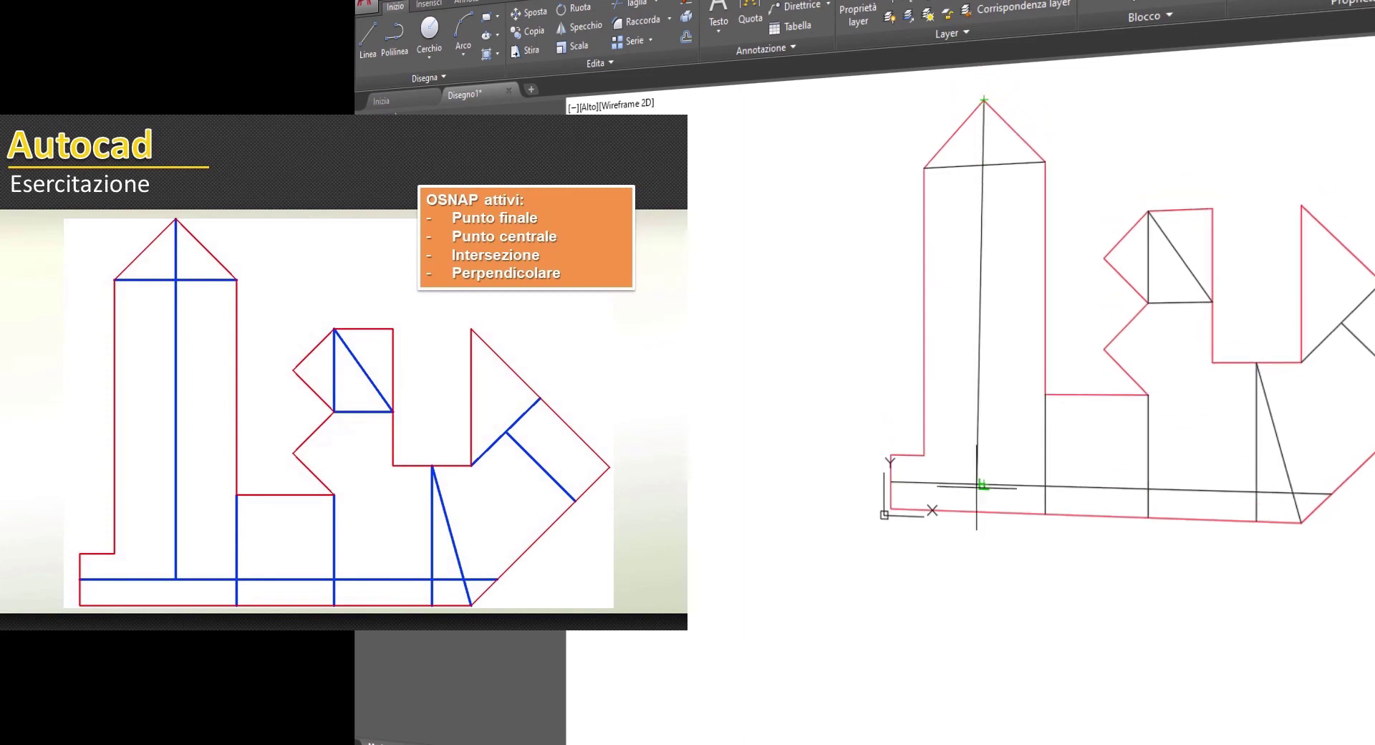
key("Escape")
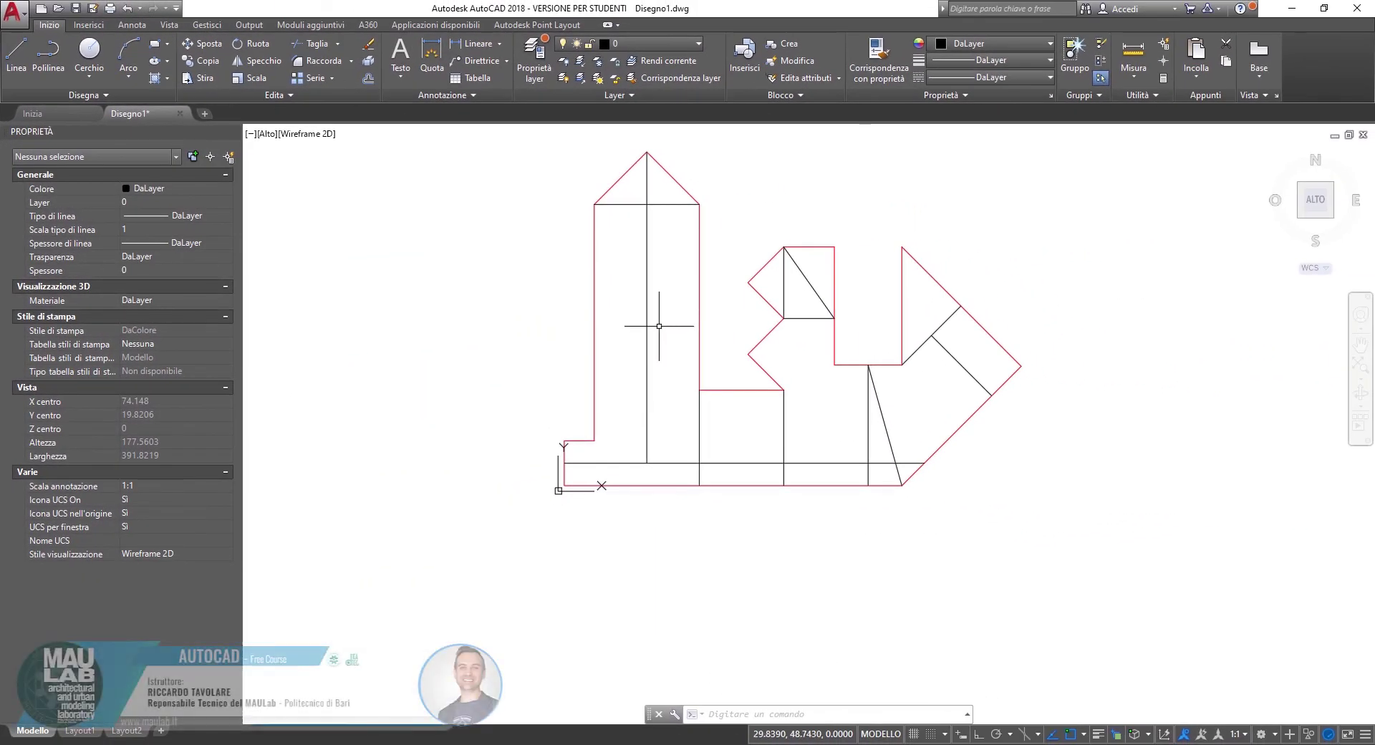
middle_click_drag(646, 313, 615, 390)
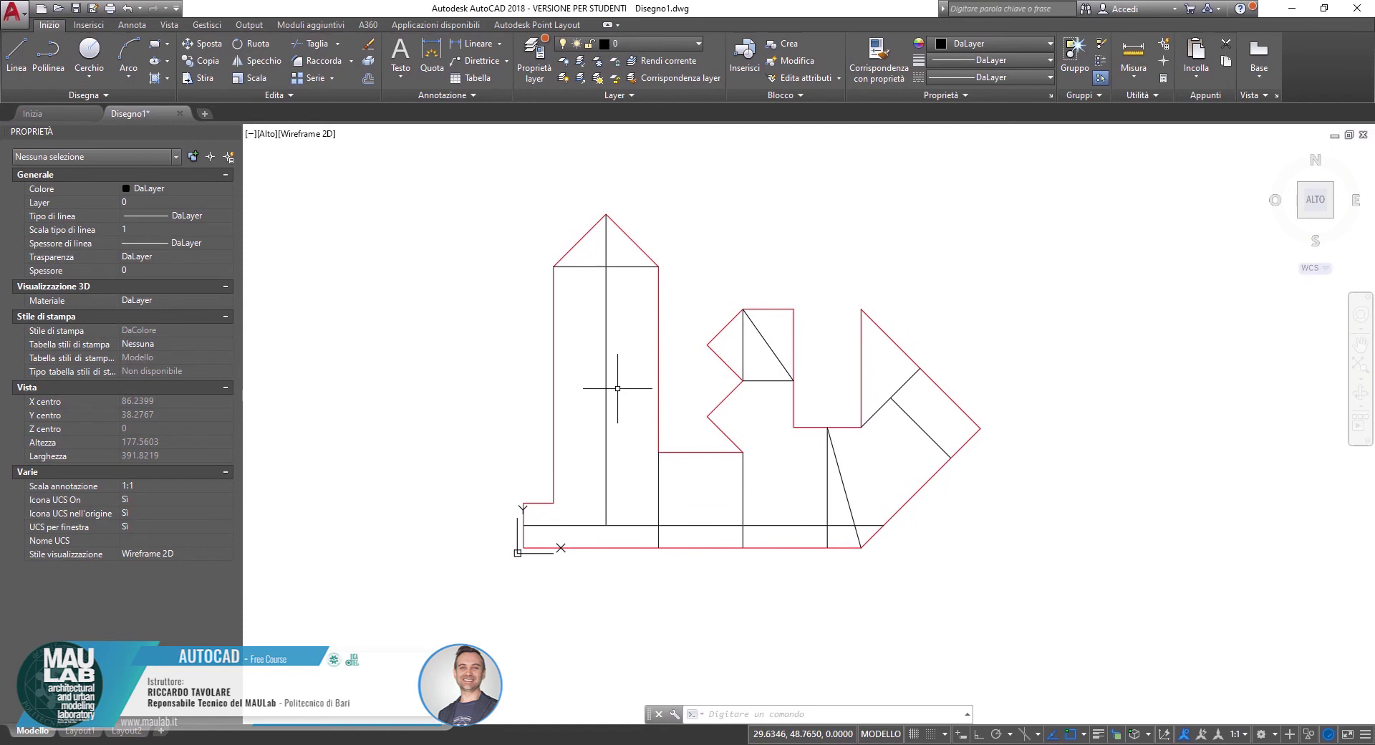